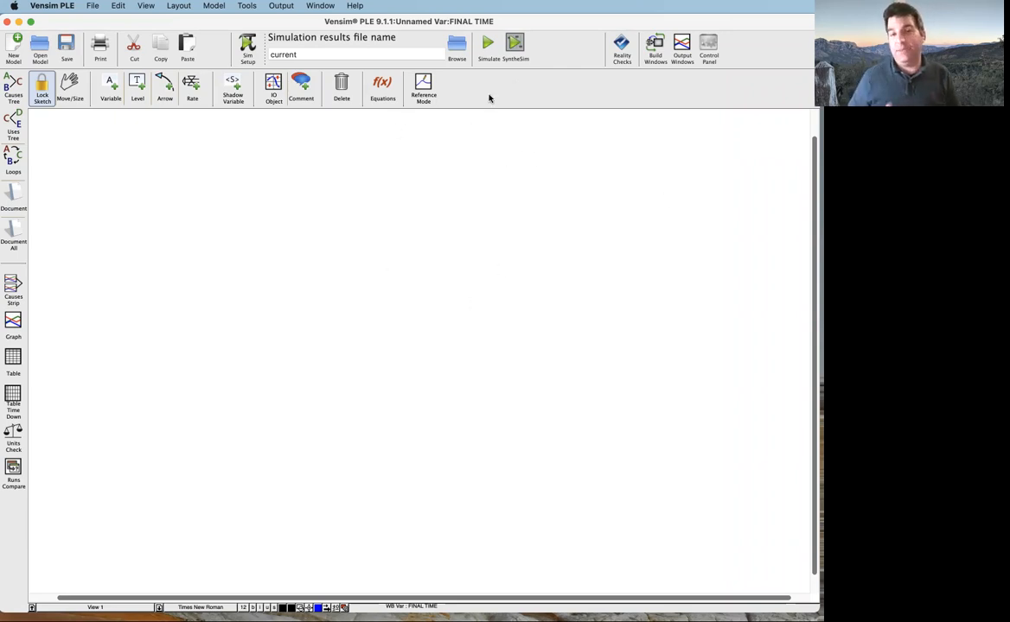
click(247, 6)
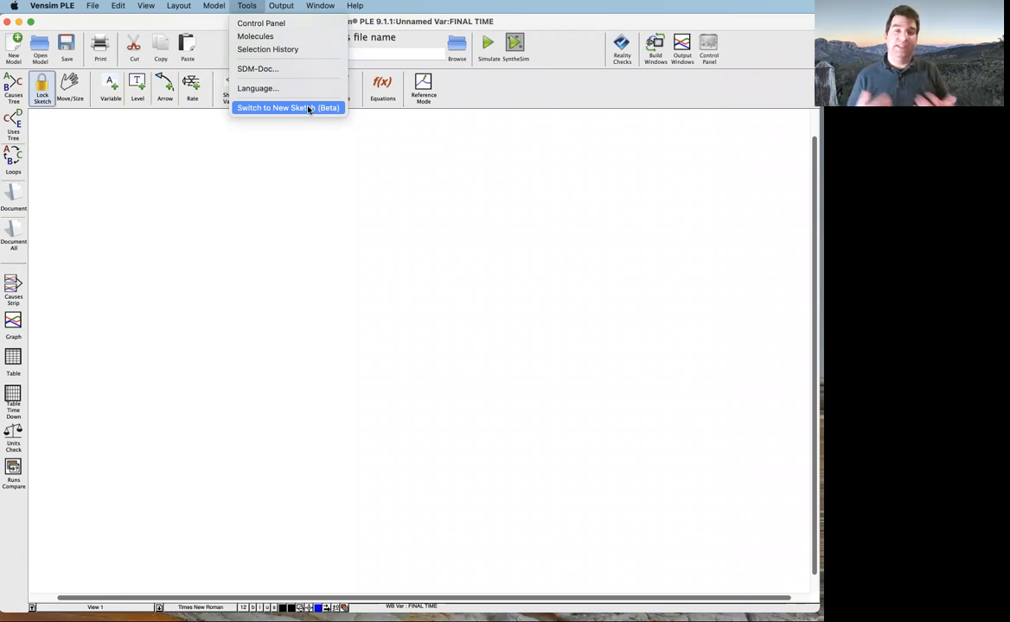
mouse_move(146, 5)
mouse_move(52, 5)
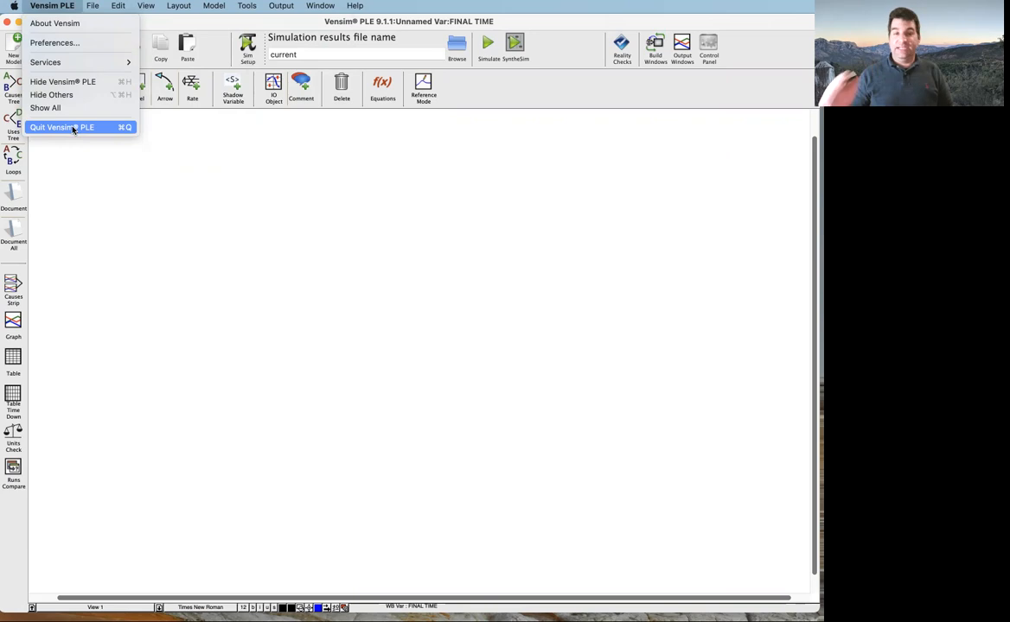
click(515, 107)
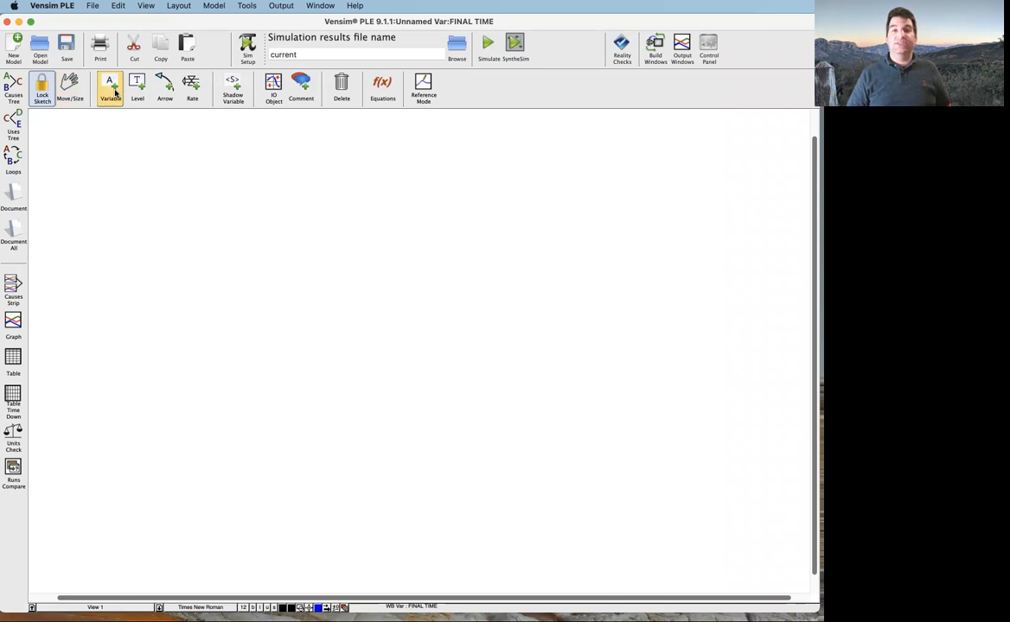
Add a variable named "Number of Fish" near the middle of the empty sketch
click(112, 91)
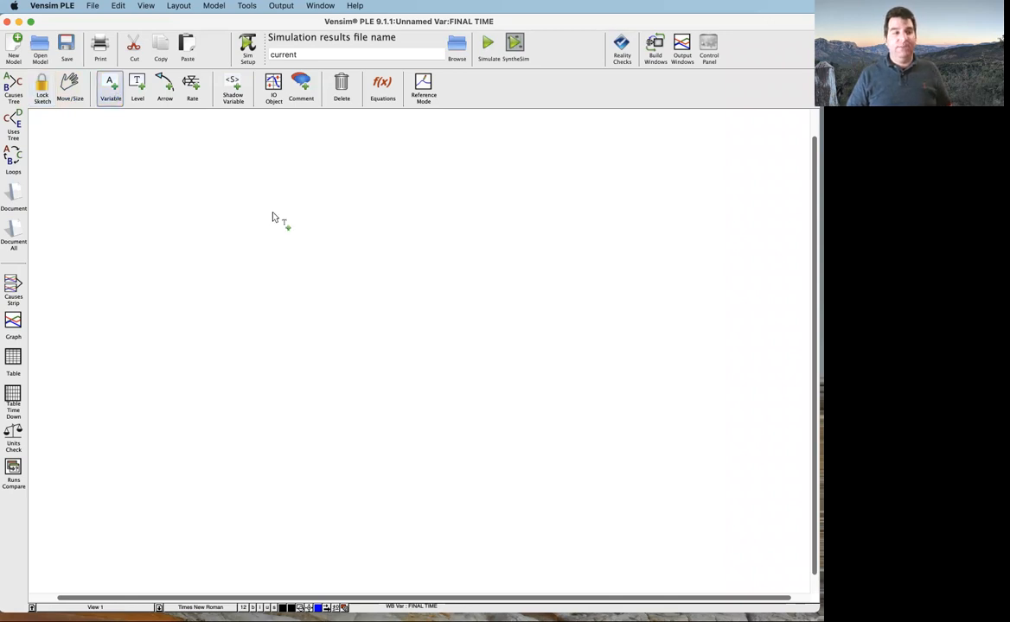
click(370, 293)
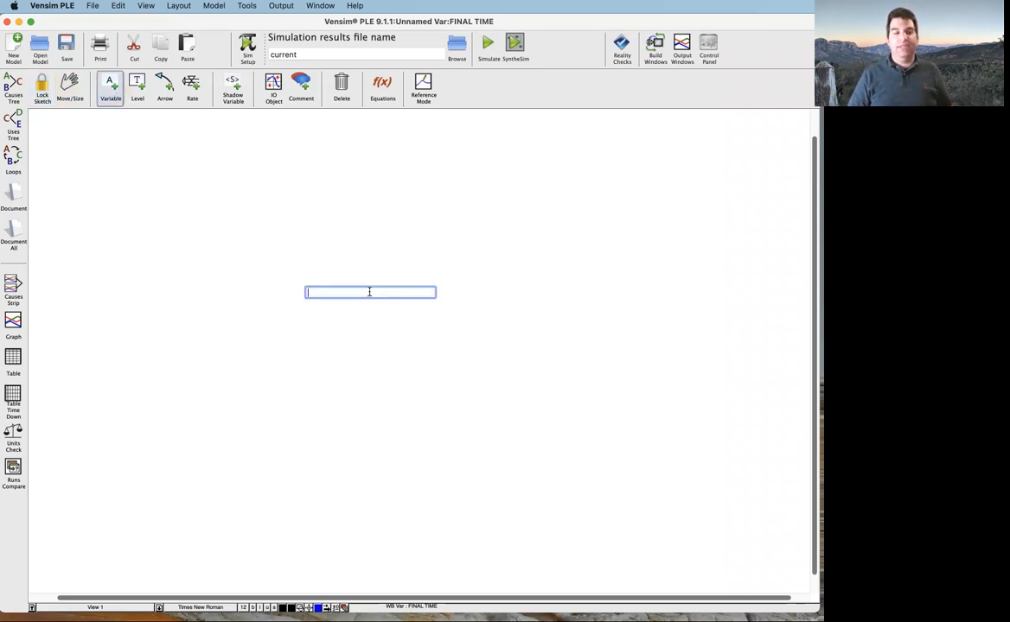
text(Number )
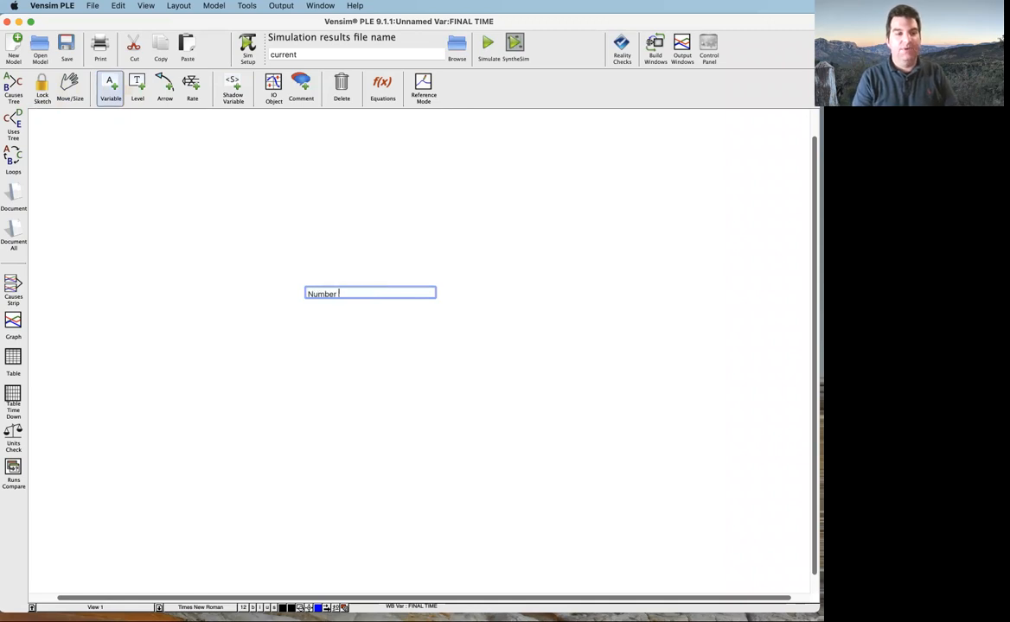
text(of Fish)
key(Return)
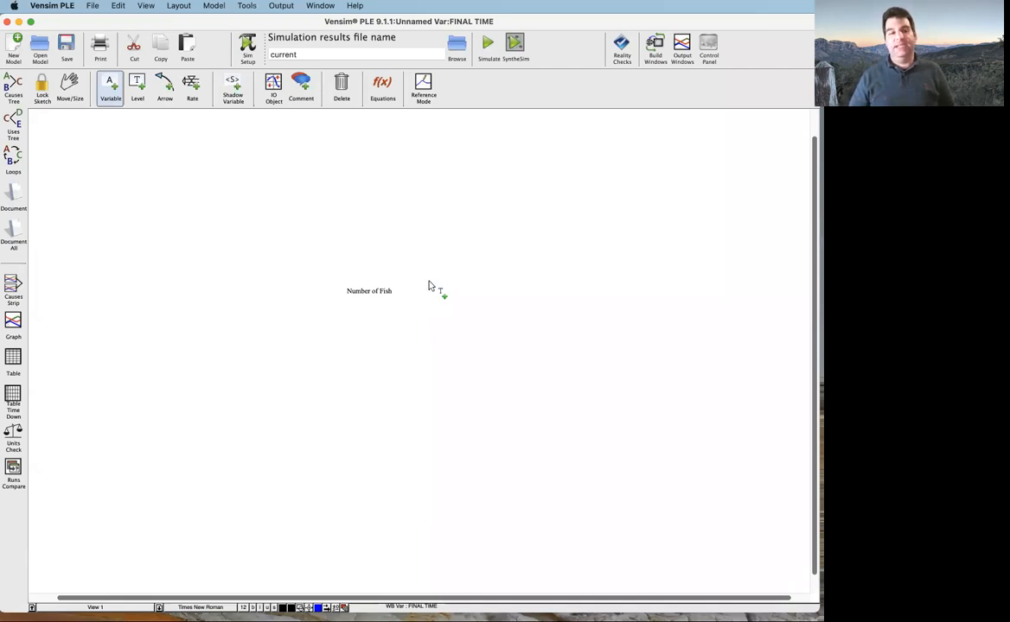
right_click(560, 261)
drag(105, 22, 506, 245)
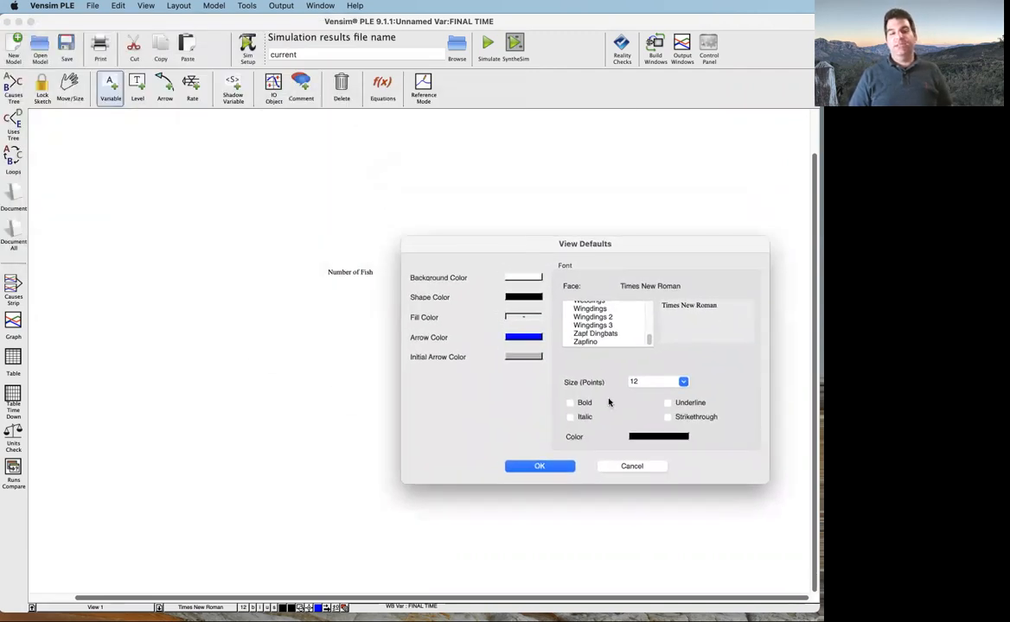
scroll(535, 536, left, 3)
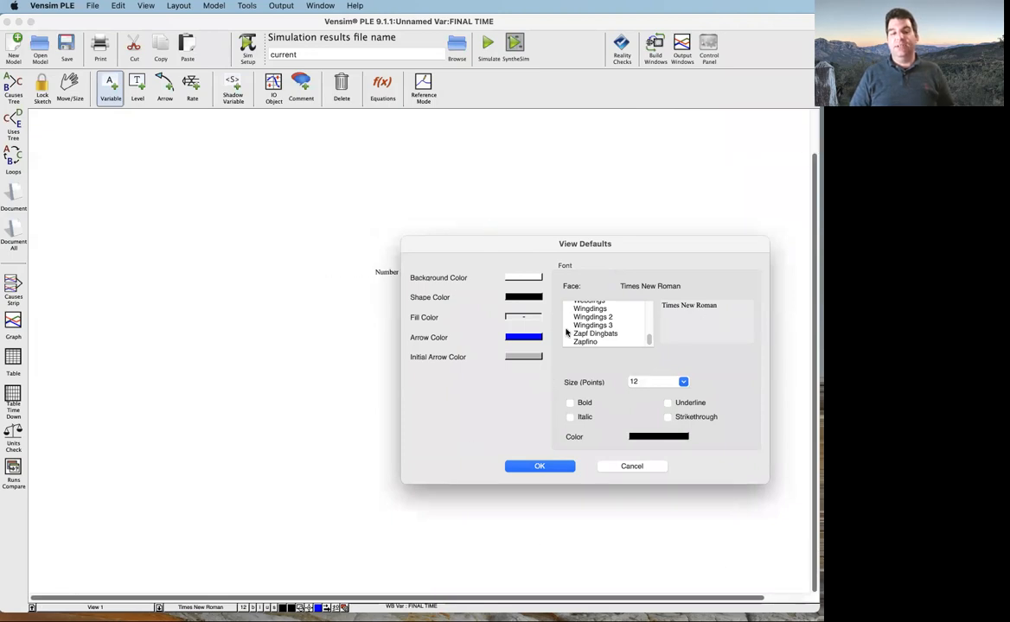
scroll(662, 489, up, 3)
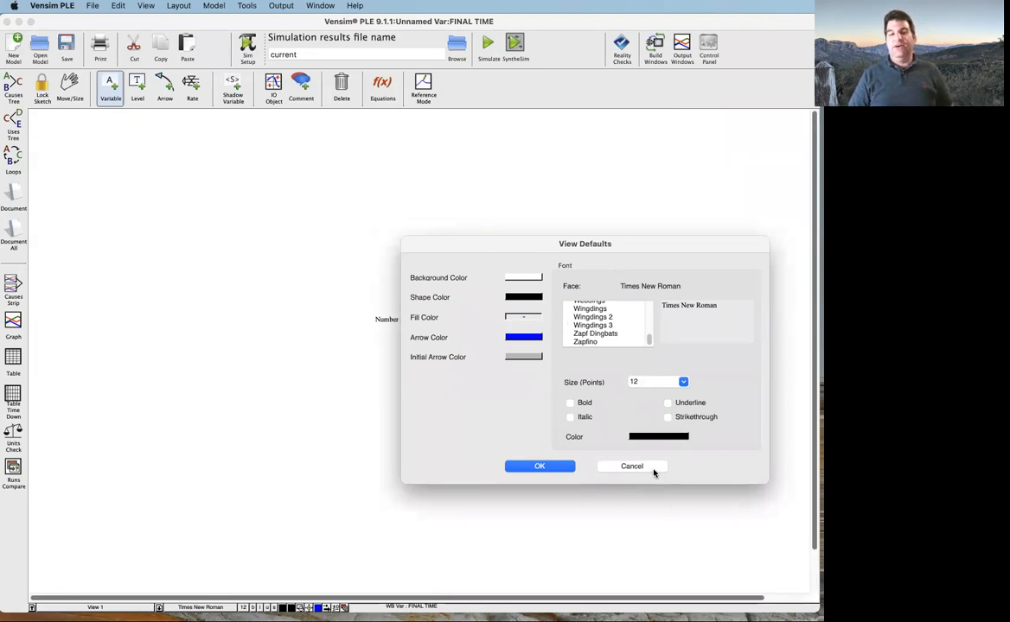
click(654, 471)
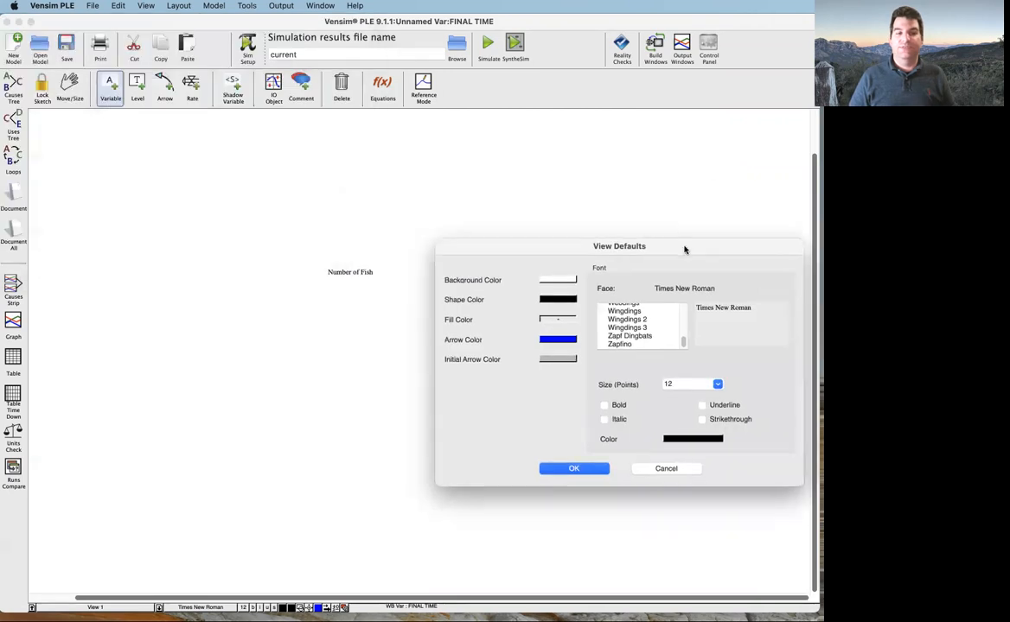
drag(684, 250, 627, 230)
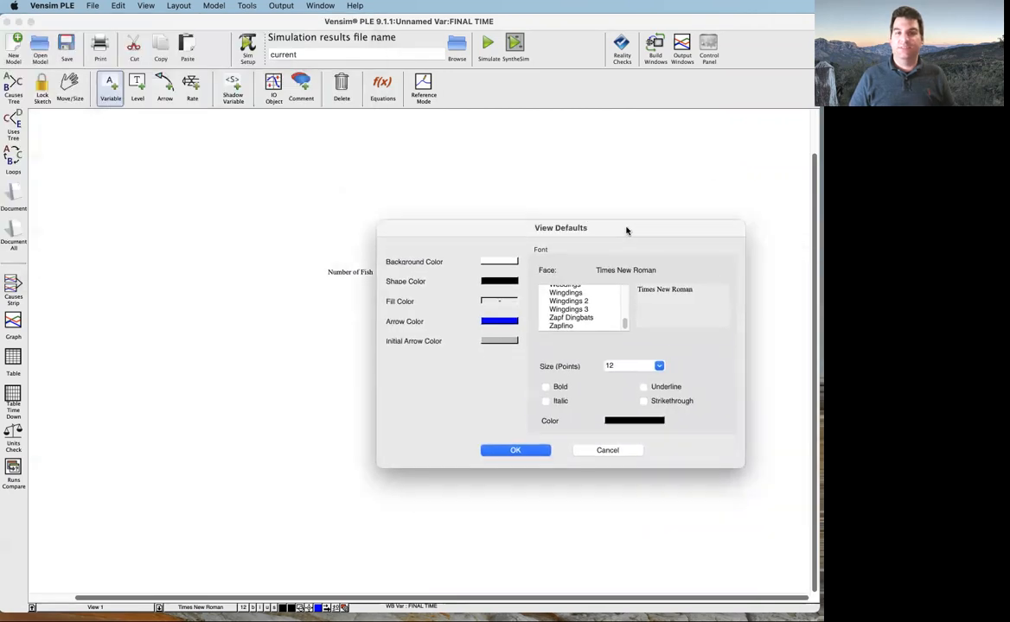
click(637, 453)
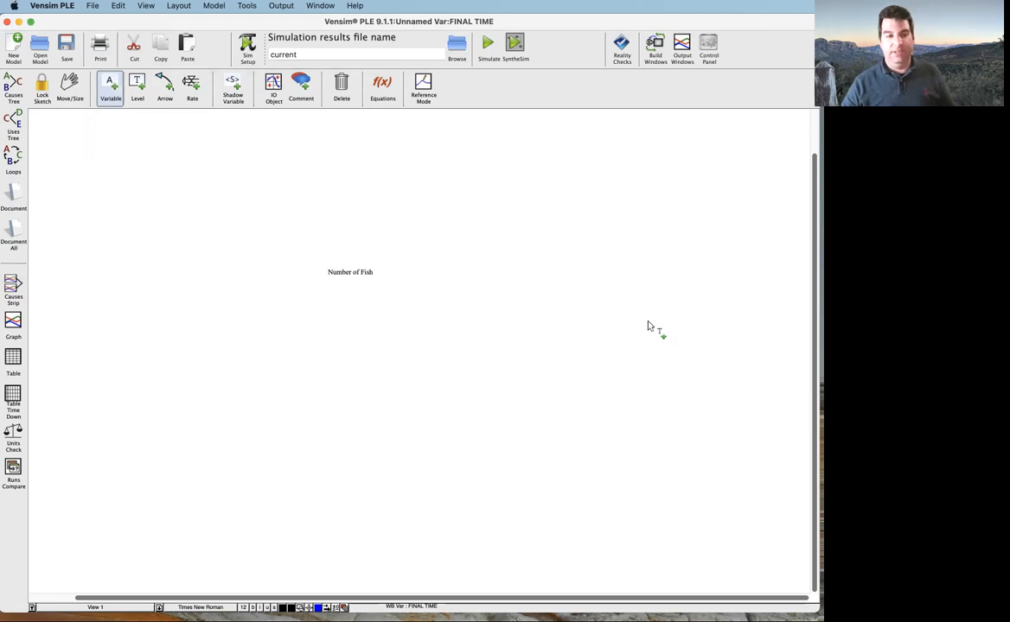
right_click(548, 311)
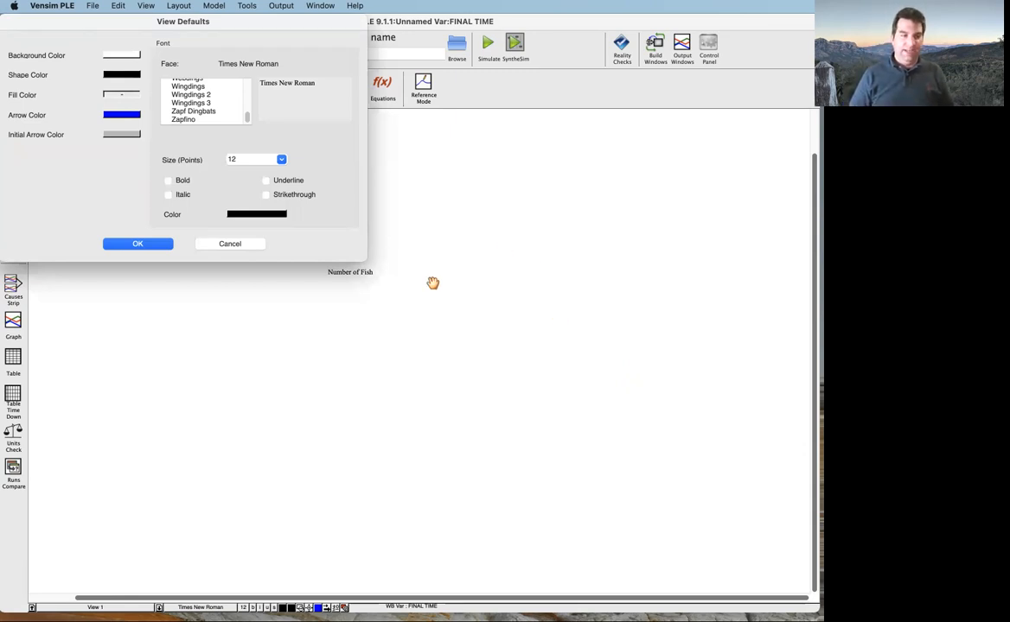
click(257, 246)
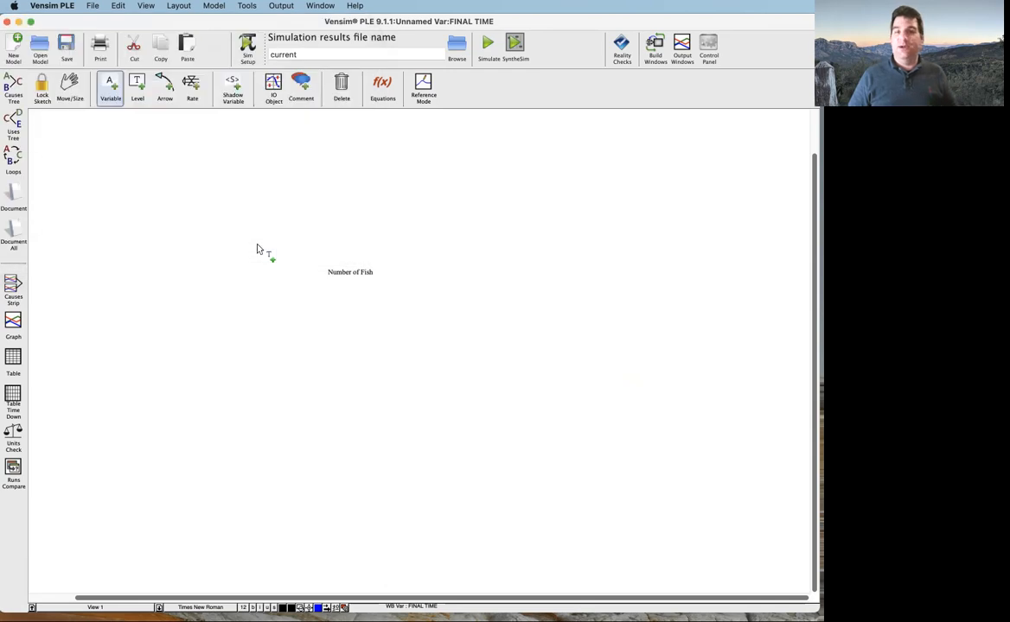
Set the view's default font size to 24 points
click(146, 6)
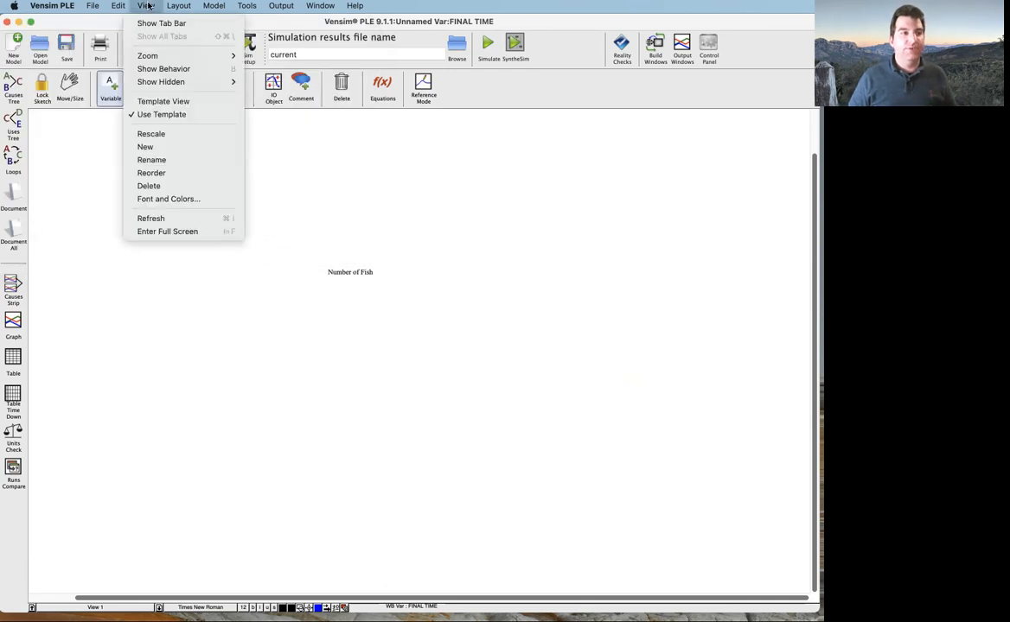
click(207, 200)
drag(159, 18, 570, 205)
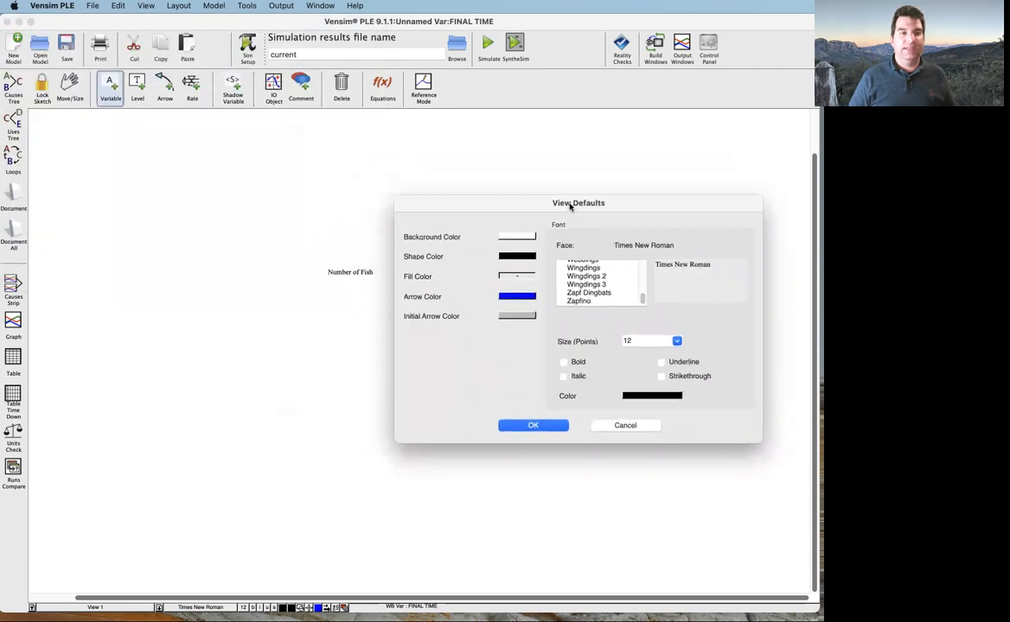
click(677, 341)
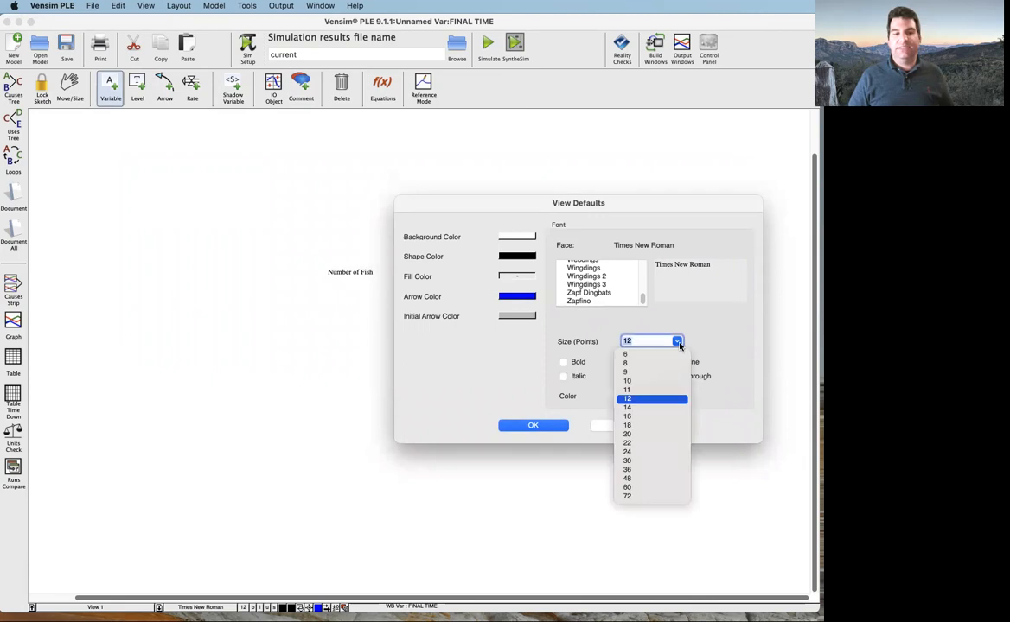
click(627, 457)
click(546, 426)
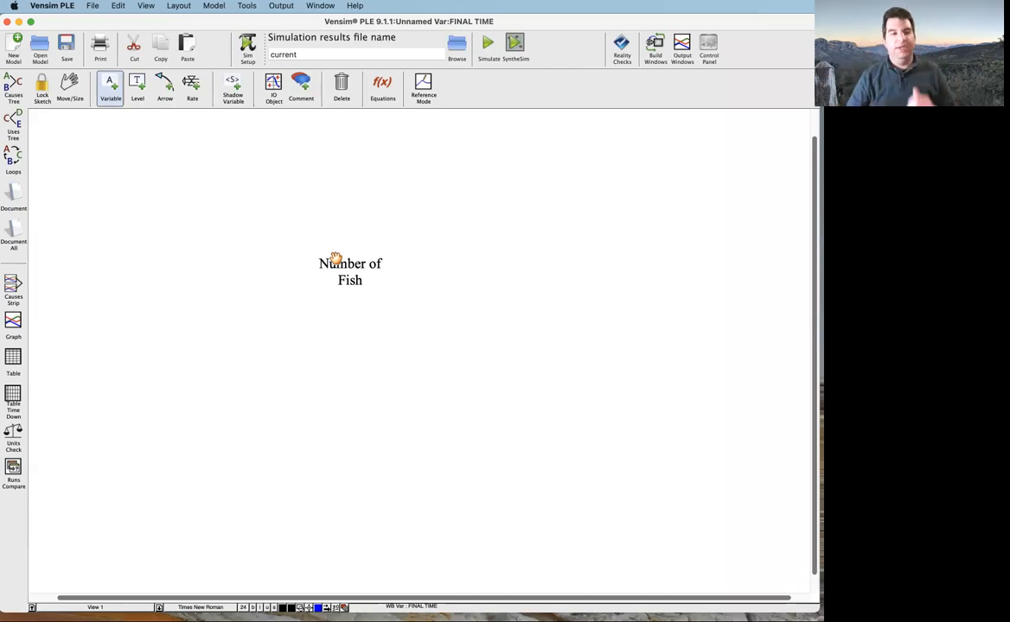
click(65, 95)
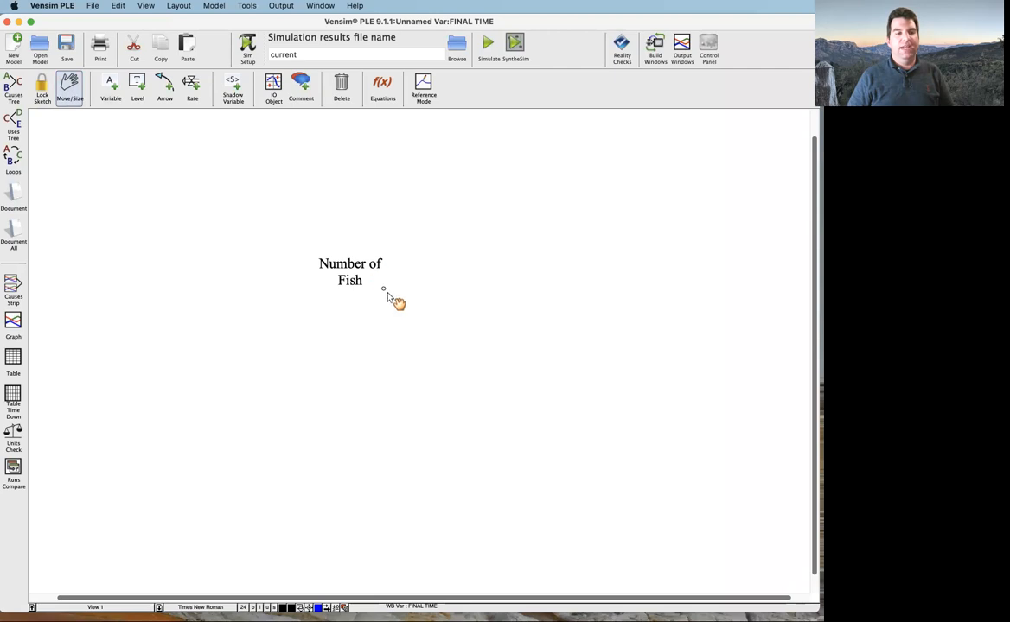
click(111, 90)
click(349, 272)
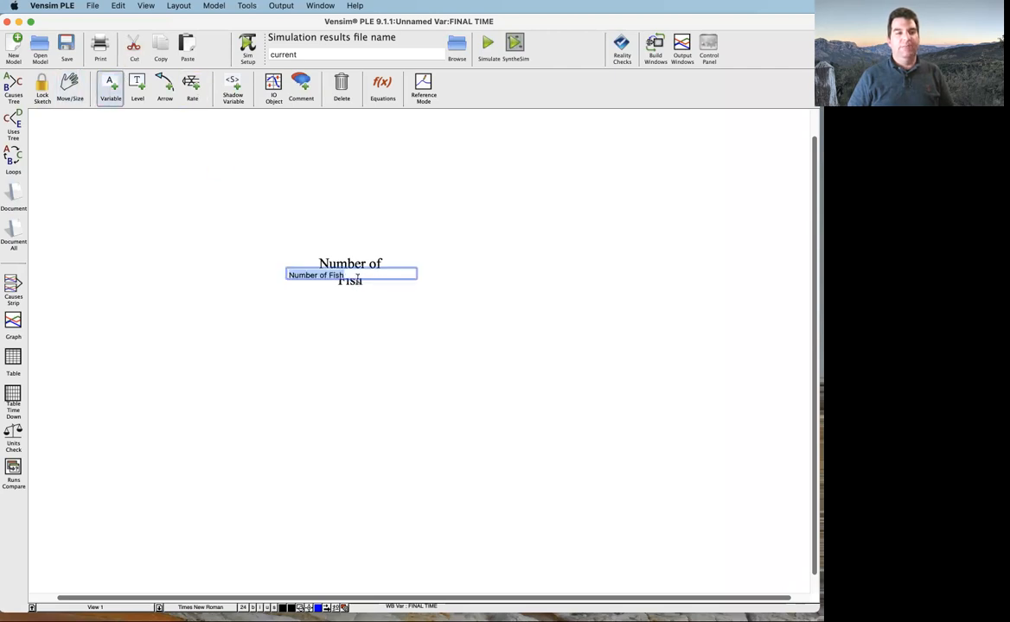
key(Escape)
click(73, 86)
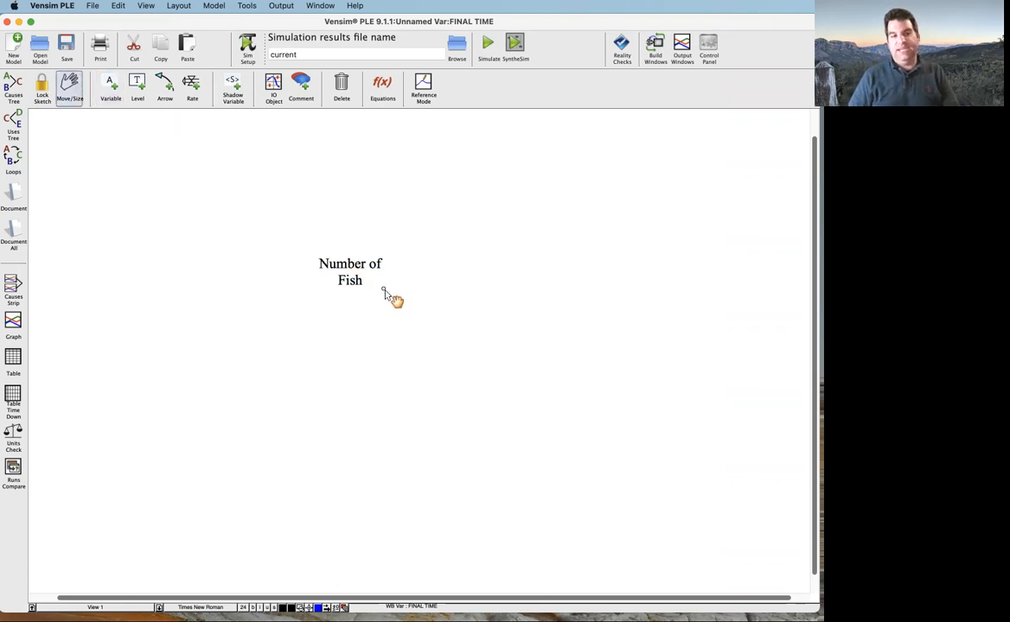
click(111, 88)
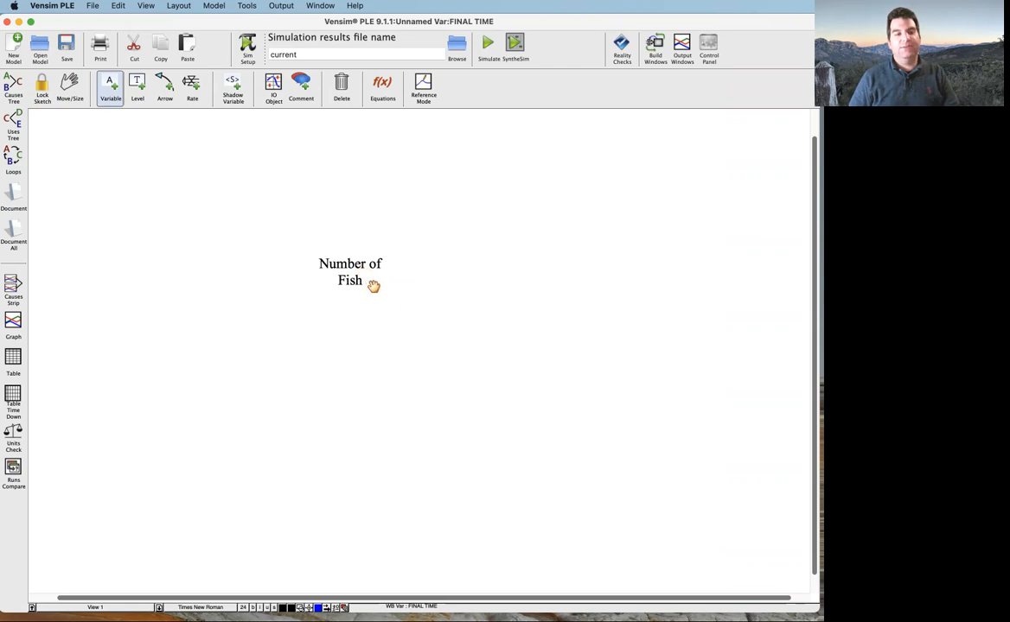
click(69, 84)
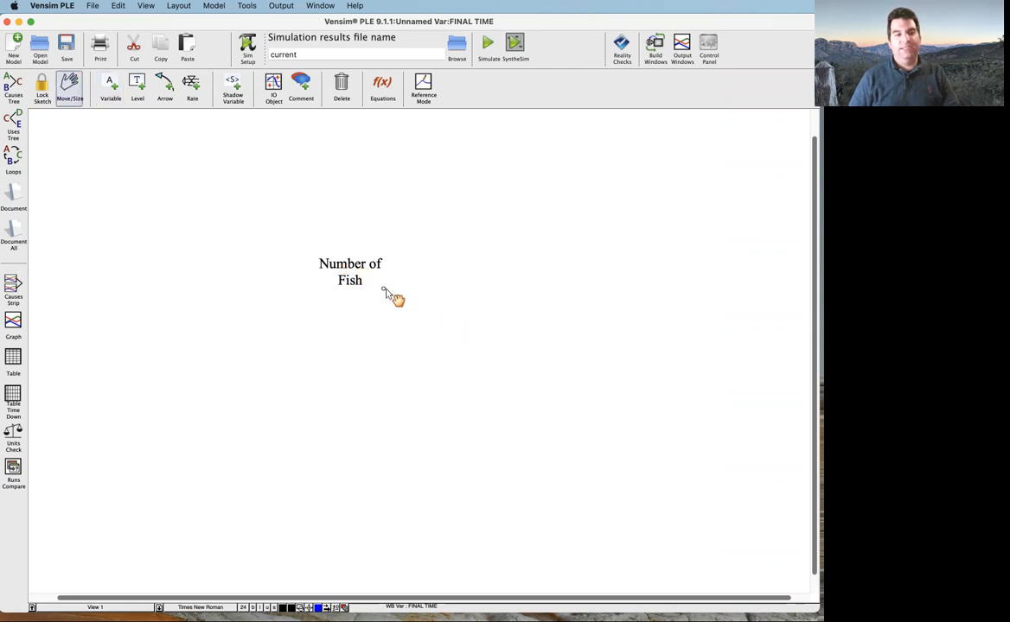
Reposition the Number of Fish variable slightly and widen it so its name fits on one line
click(109, 83)
click(376, 286)
mouse_move(398, 300)
mouse_down()
mouse_move(413, 308)
mouse_move(396, 291)
mouse_up()
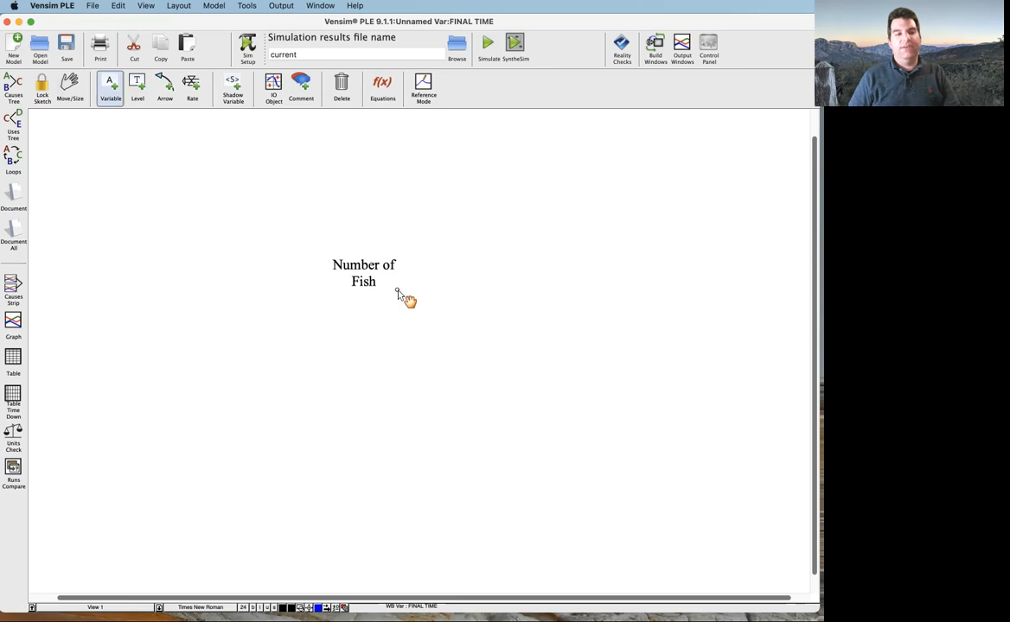
mouse_move(397, 290)
mouse_down()
mouse_move(430, 281)
mouse_move(376, 306)
mouse_move(436, 297)
mouse_move(439, 286)
mouse_move(395, 288)
mouse_up()
click(383, 279)
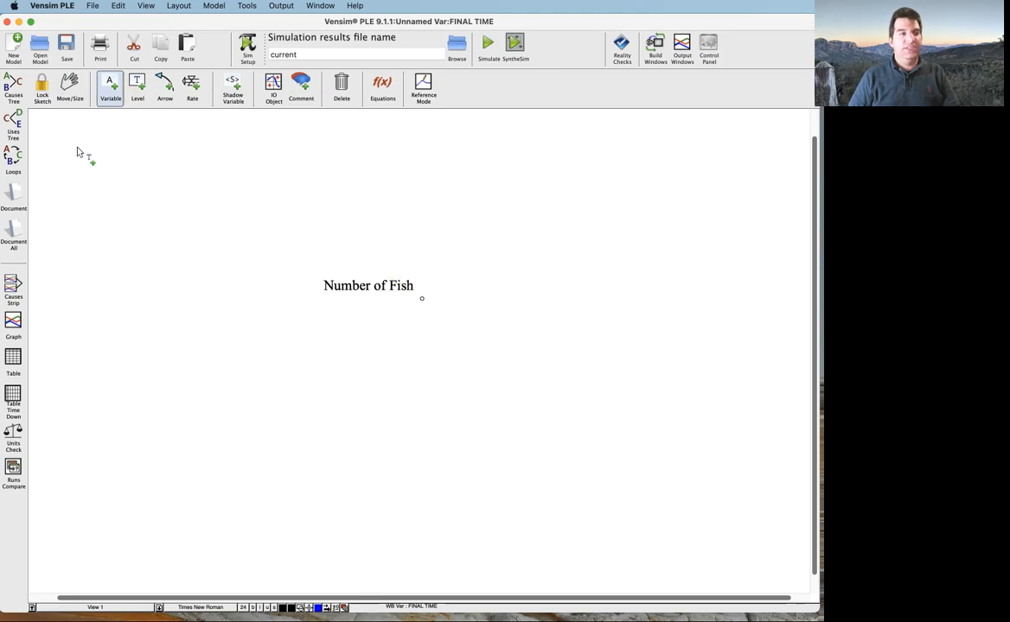
Add a variable named "New fish per year" to the left of Number of Fish
click(96, 281)
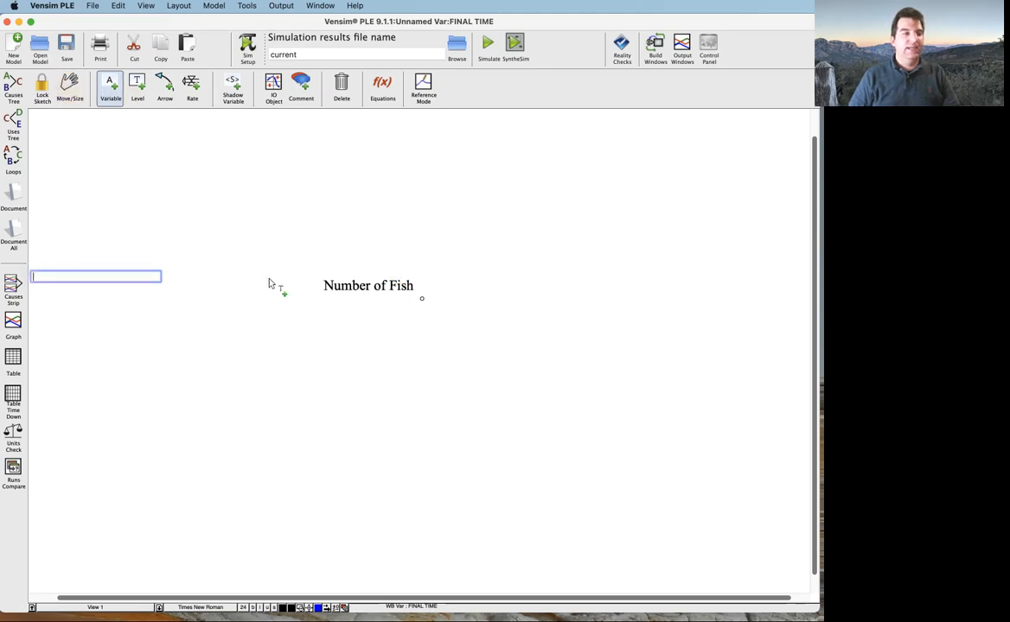
text(New fish)
text( year)
key(BackSpace)
key(BackSpace)
key(BackSpace)
key(BackSpace)
key(BackSpace)
text(per year)
key(Return)
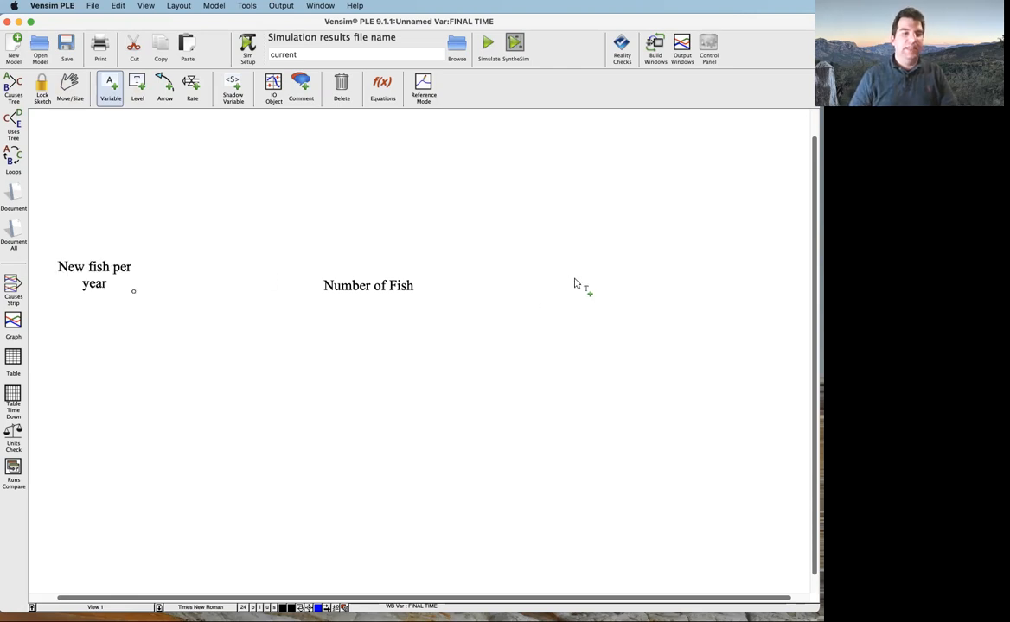
Add a variable named "Deaths per year" to the right of Number of Fish
click(624, 279)
text(Deaths per year)
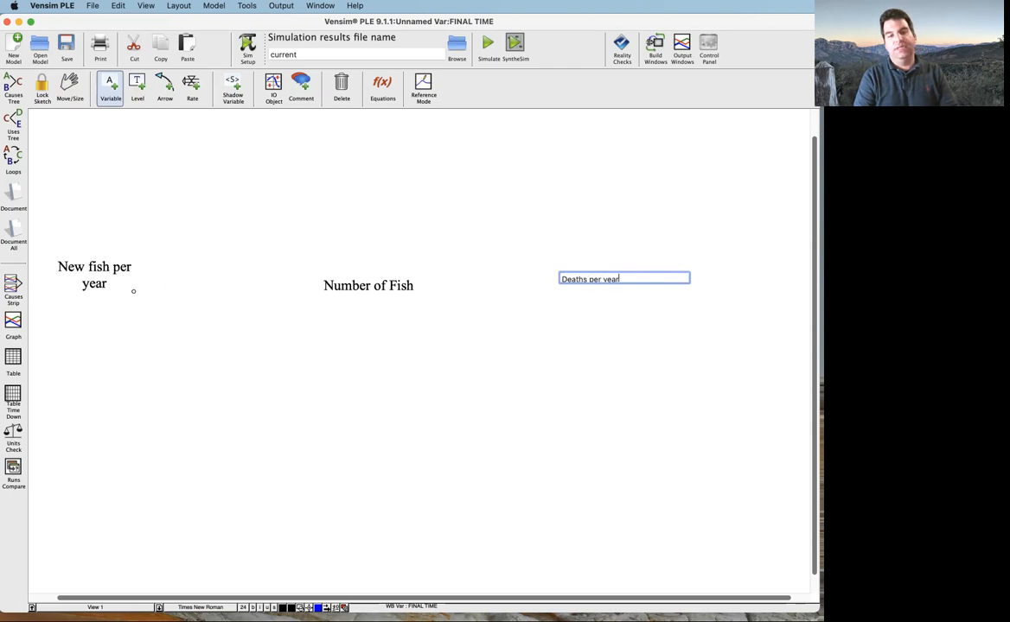
key(Return)
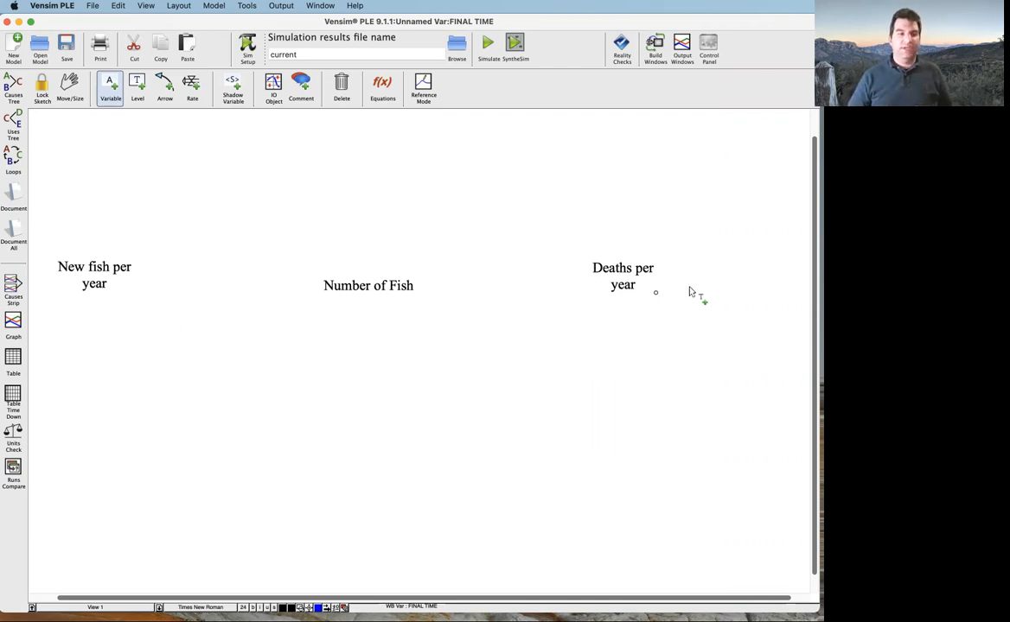
Draw a causal arrow from Number of Fish to New fish per year
click(168, 93)
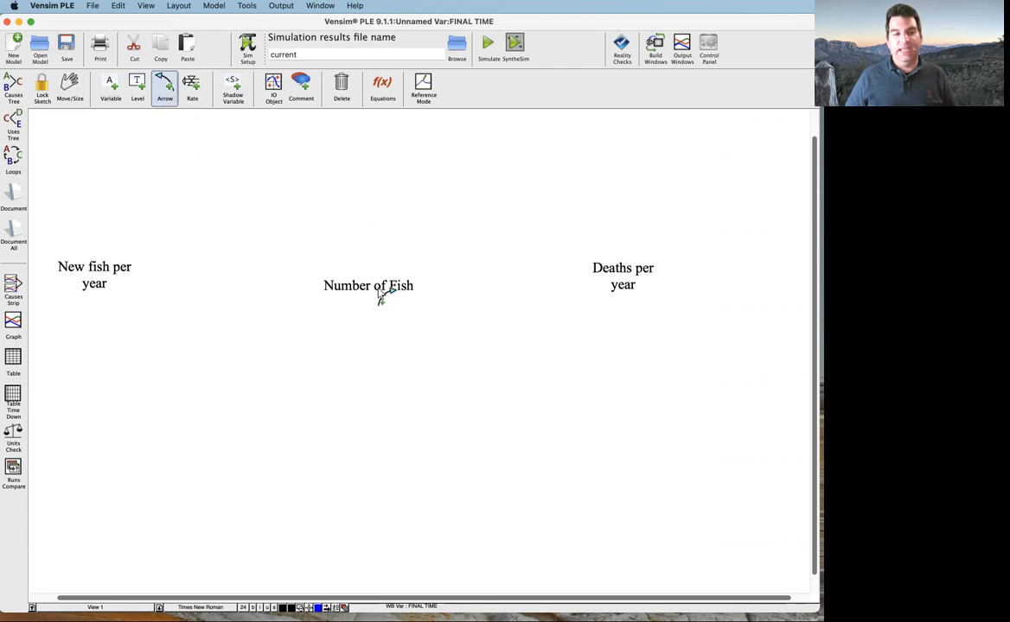
click(379, 294)
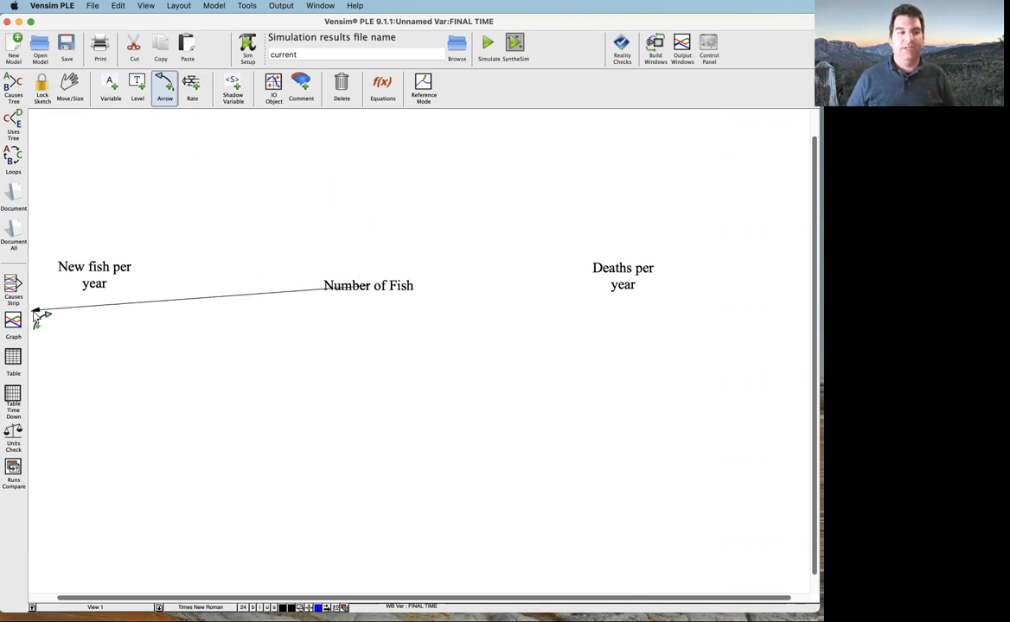
click(96, 278)
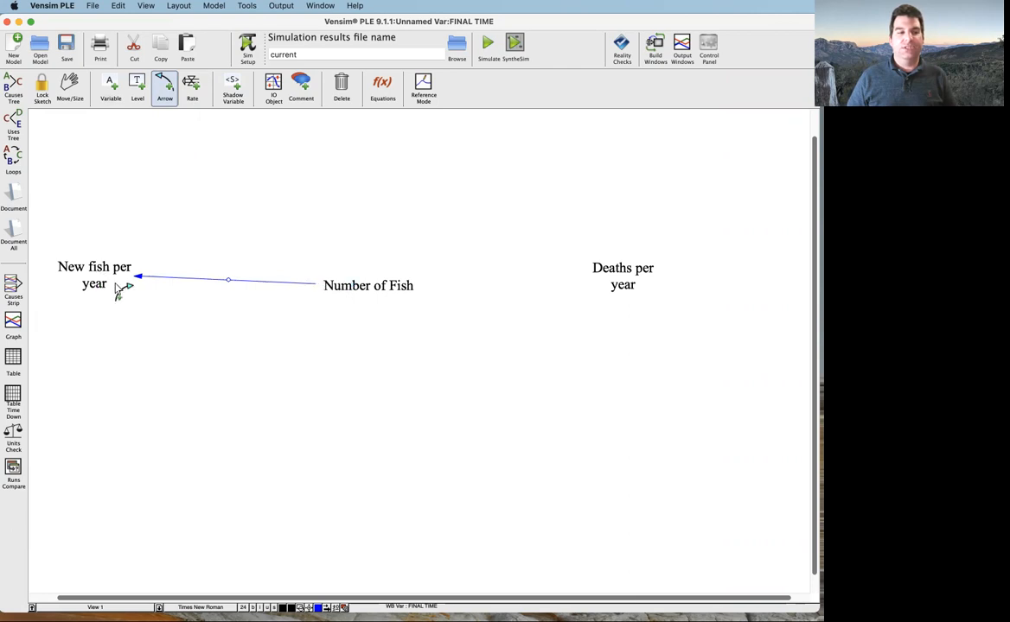
Bend the arrow from Number of Fish to New fish per year into an upward arc above both variables
click(230, 284)
drag(229, 283, 222, 327)
drag(223, 257, 232, 210)
click(64, 84)
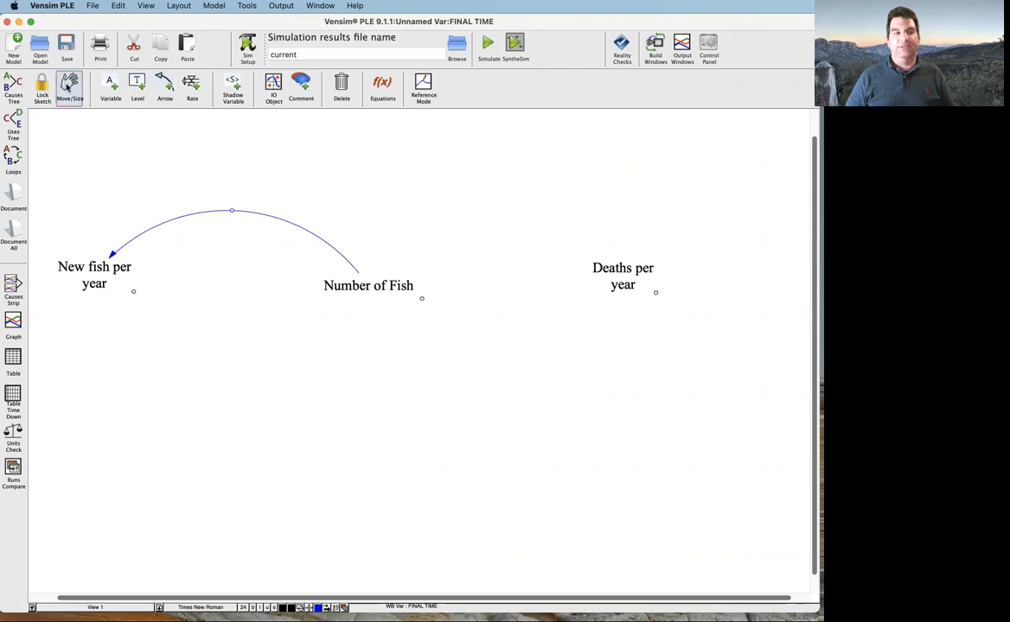
click(234, 215)
mouse_move(233, 214)
mouse_down()
mouse_move(228, 371)
mouse_move(236, 205)
mouse_up()
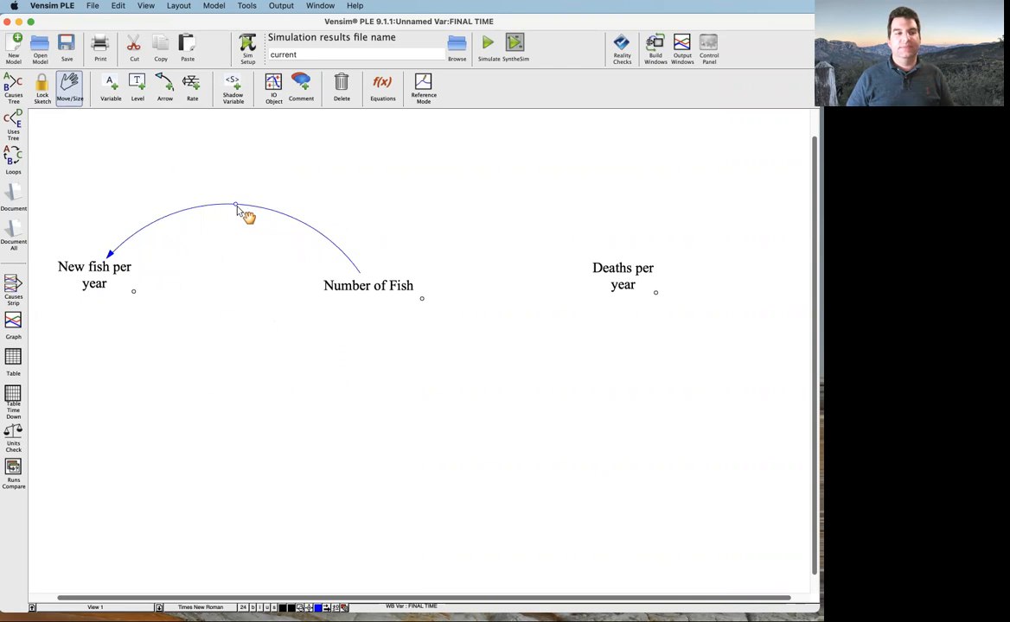
Give the arrow from Number of Fish to New fish per year a "+" polarity mark
click(163, 87)
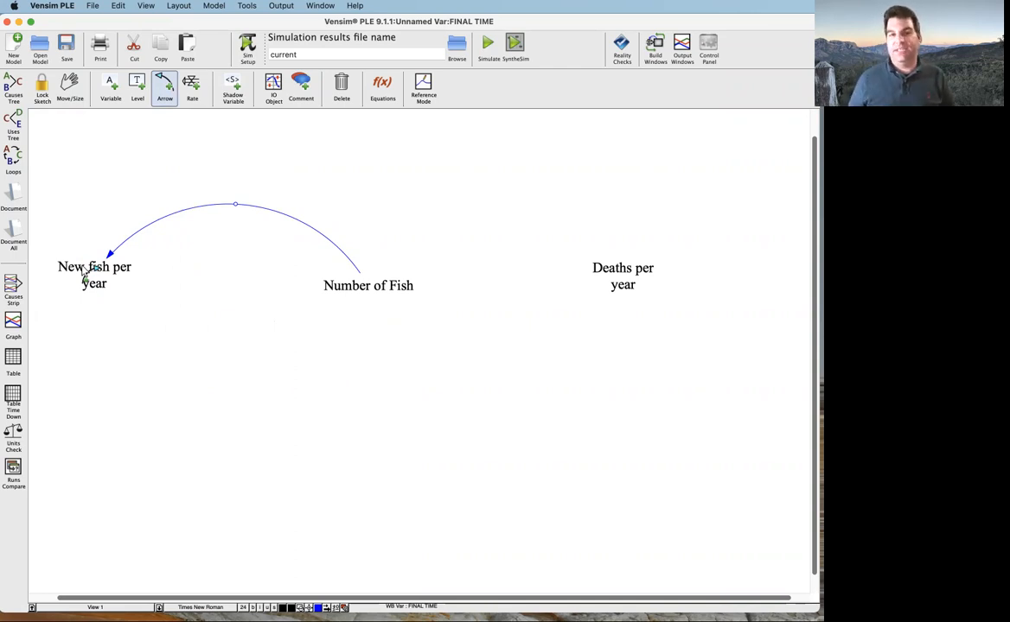
right_click(236, 205)
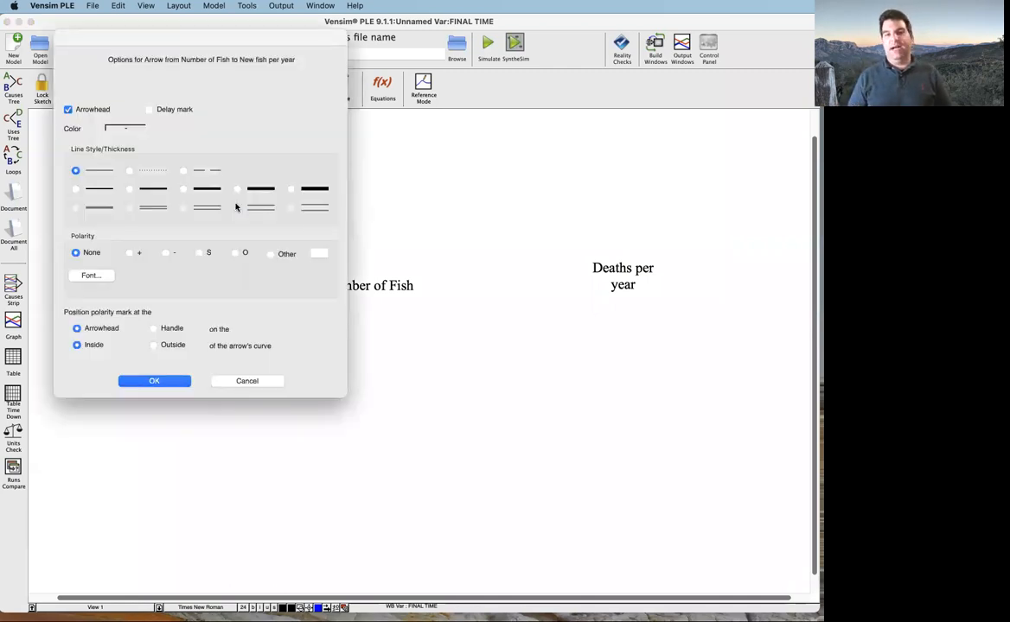
drag(241, 45, 609, 149)
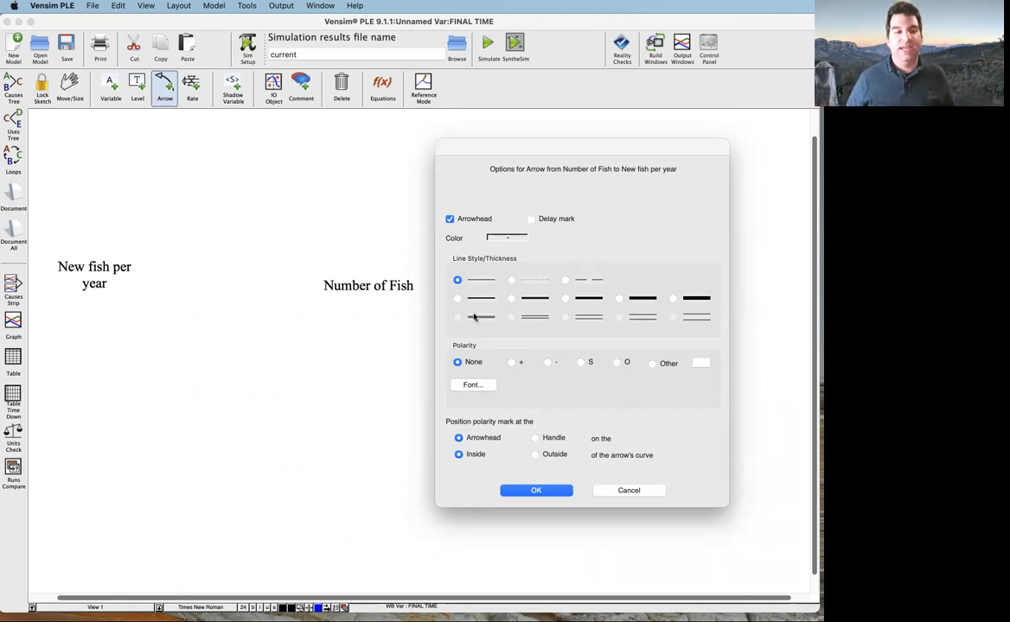
click(511, 363)
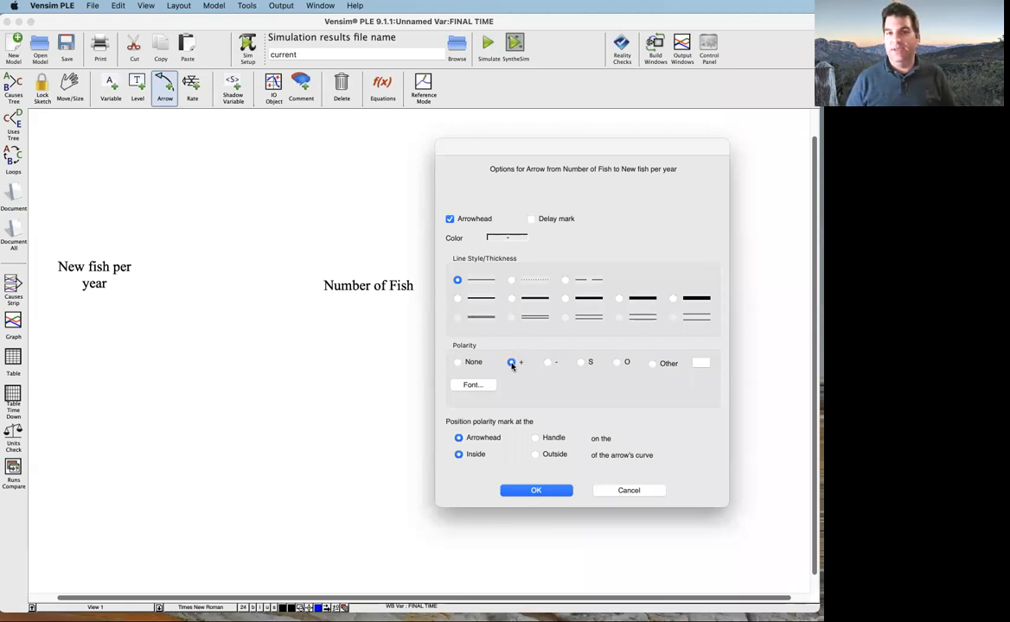
click(581, 363)
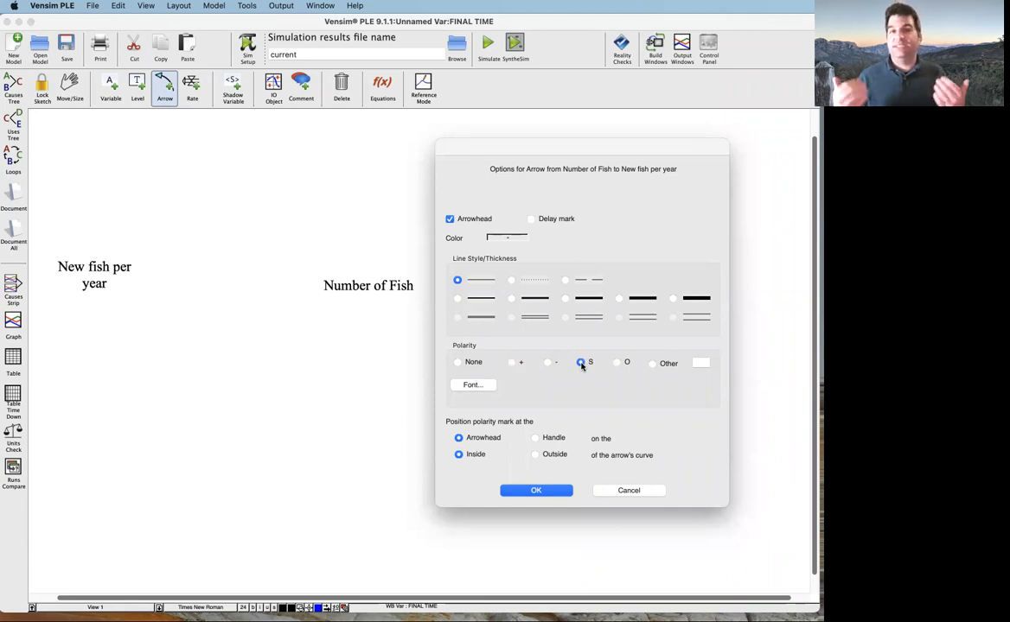
click(513, 363)
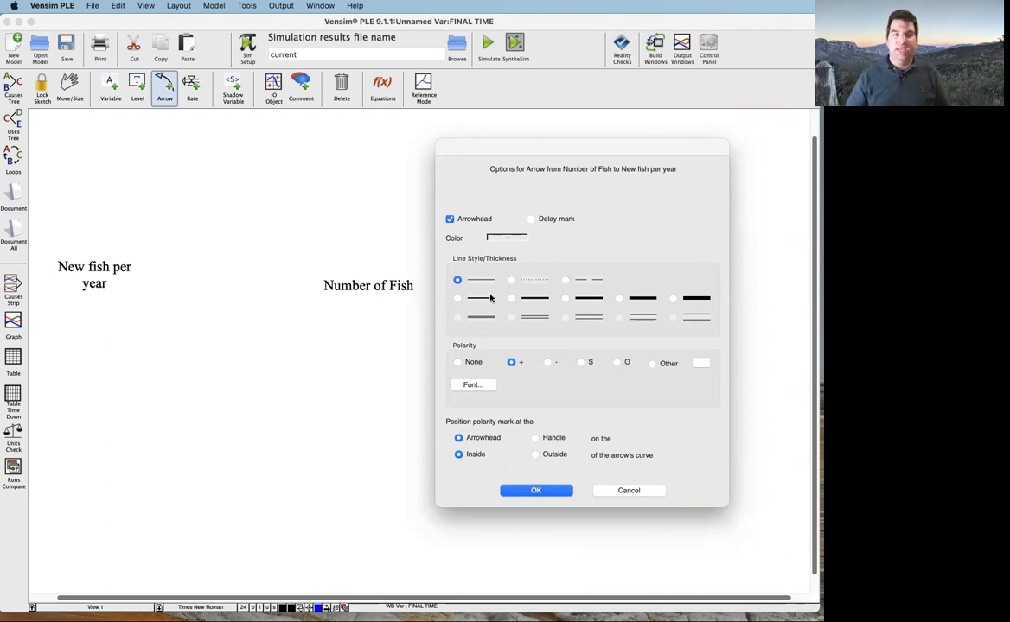
click(535, 491)
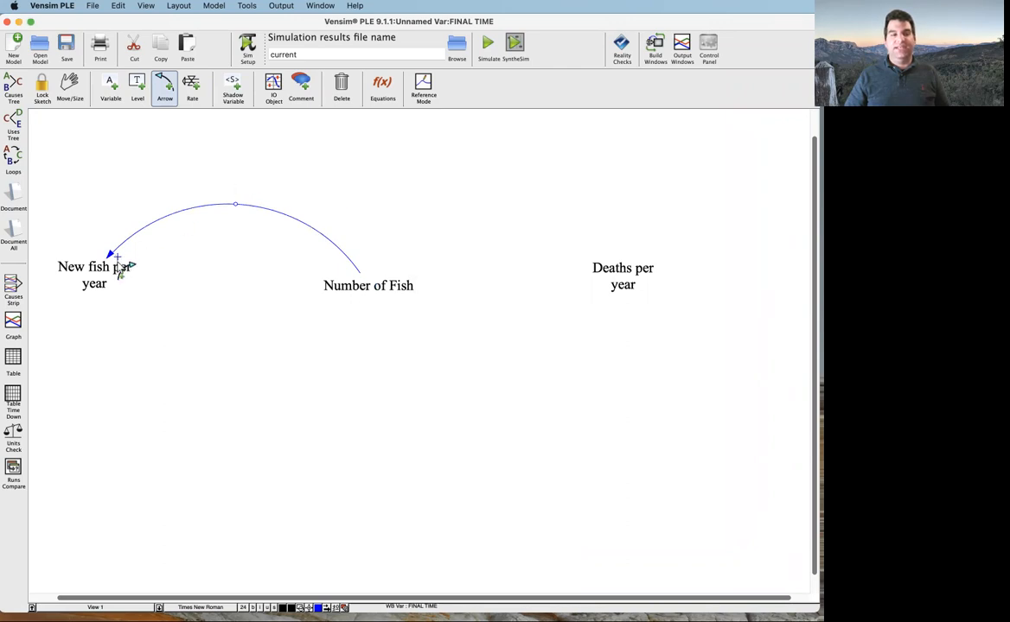
Place the polarity mark of the Number of Fish to New fish per year arrow outside the curve, at the arrowhead
right_click(244, 213)
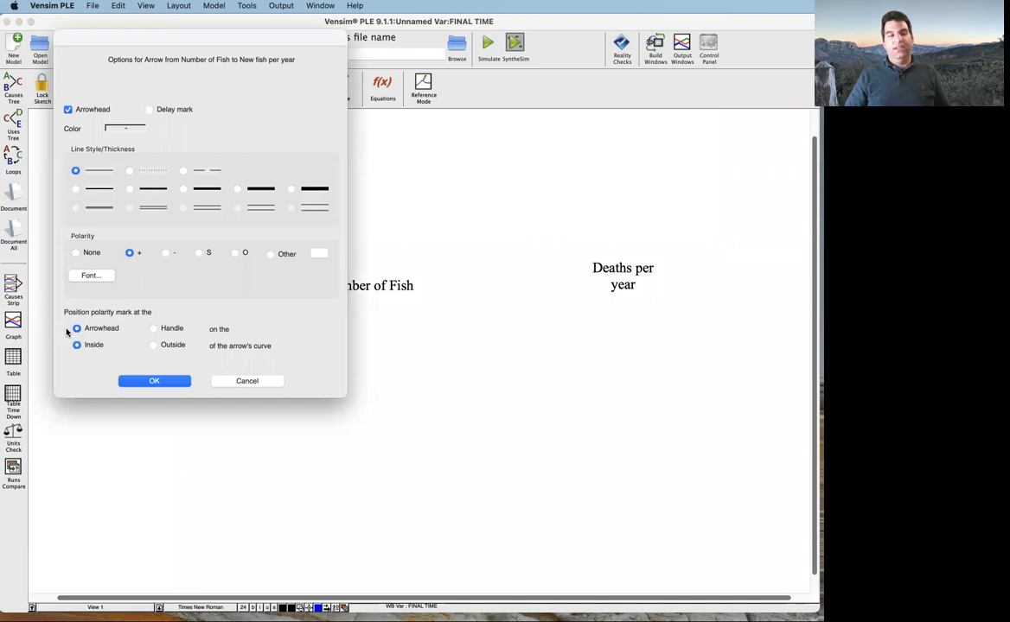
click(154, 345)
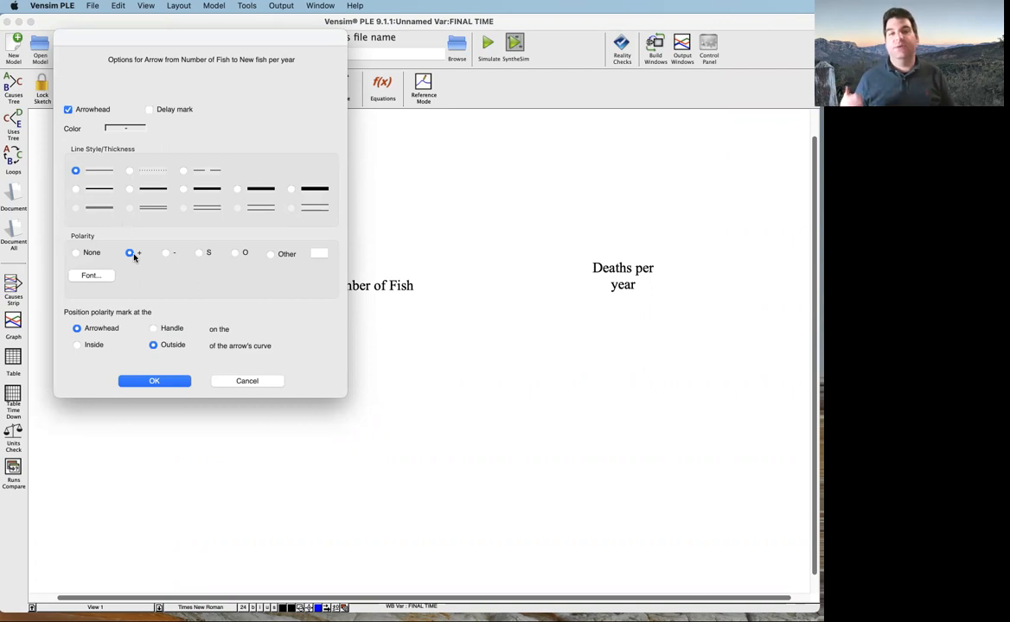
click(91, 275)
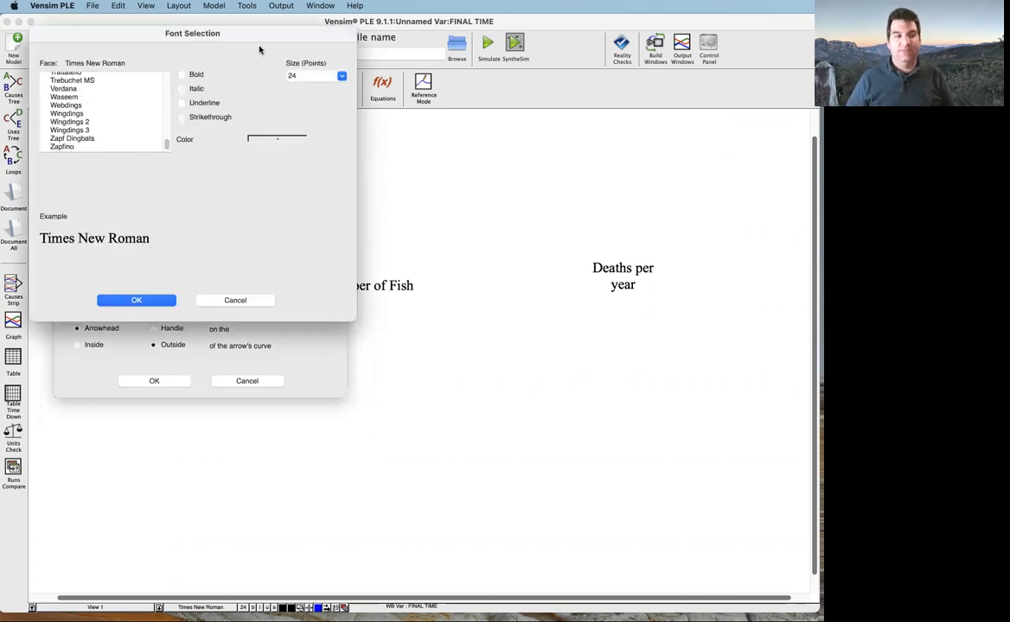
click(233, 301)
click(156, 381)
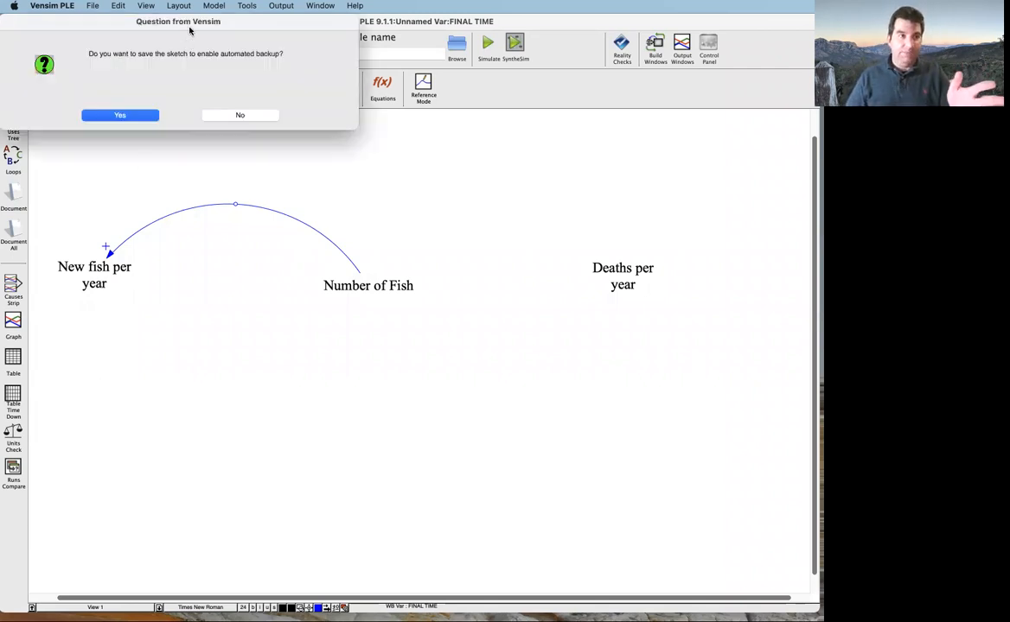
Accept saving the sketch for automated backup and save it as TutorialOldSketch.mdl in the Vensim folder
drag(177, 24, 223, 46)
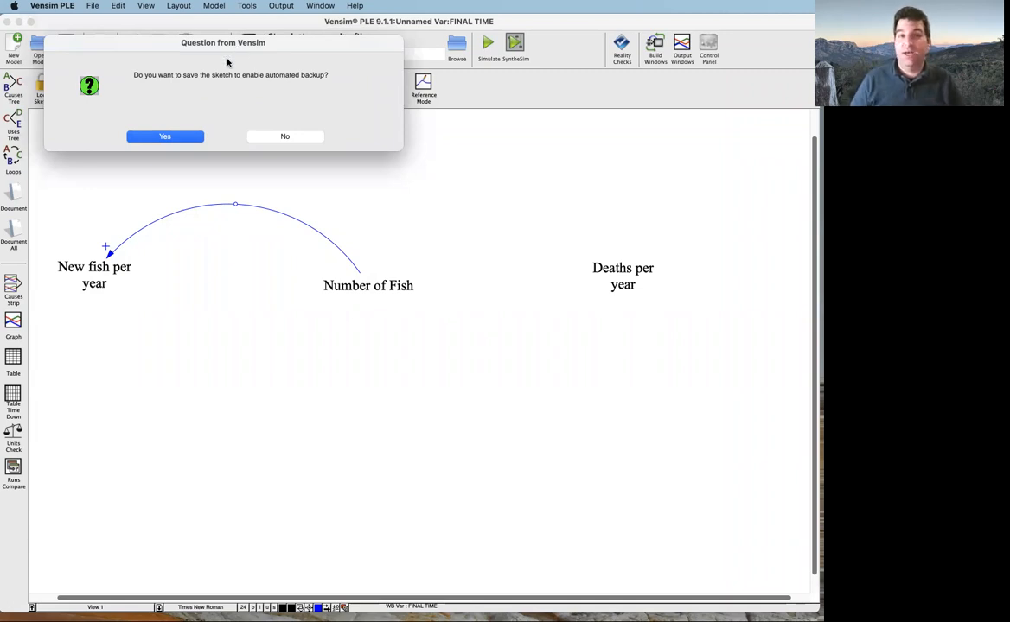
click(164, 136)
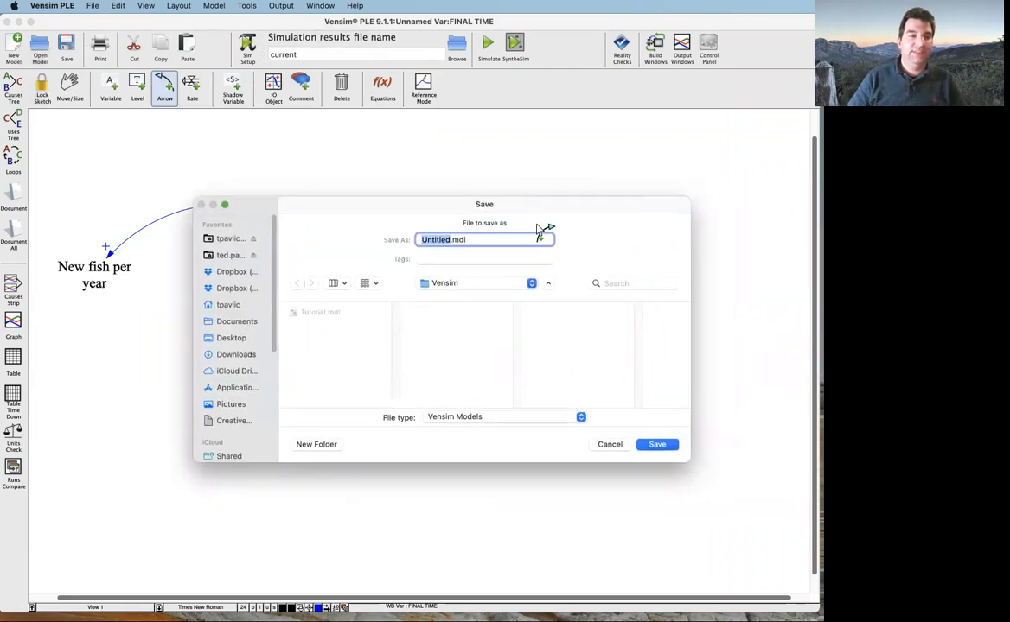
text(Tutorial)
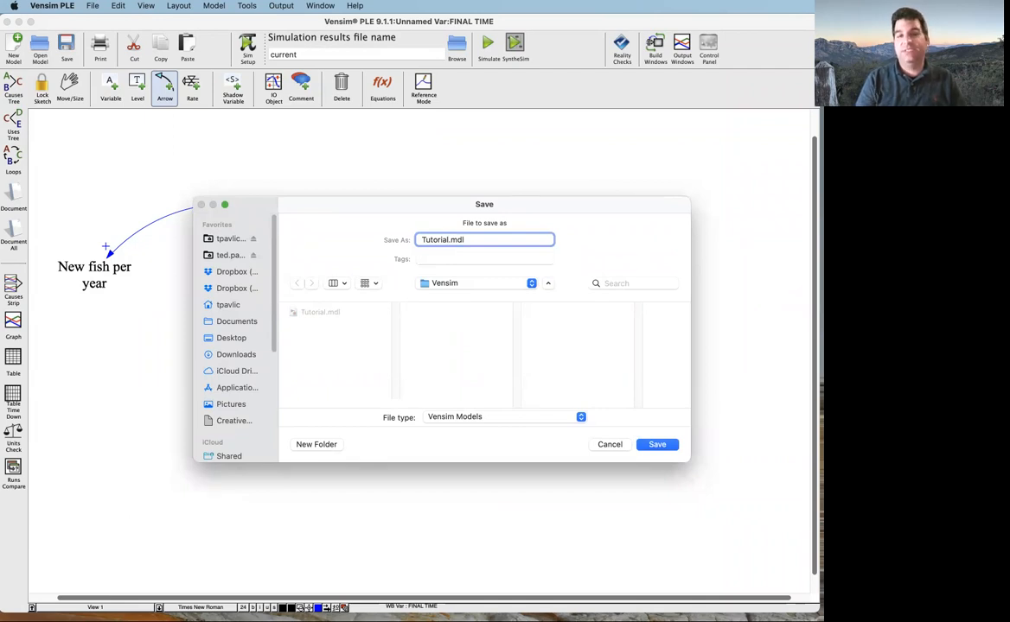
text(OldSketch)
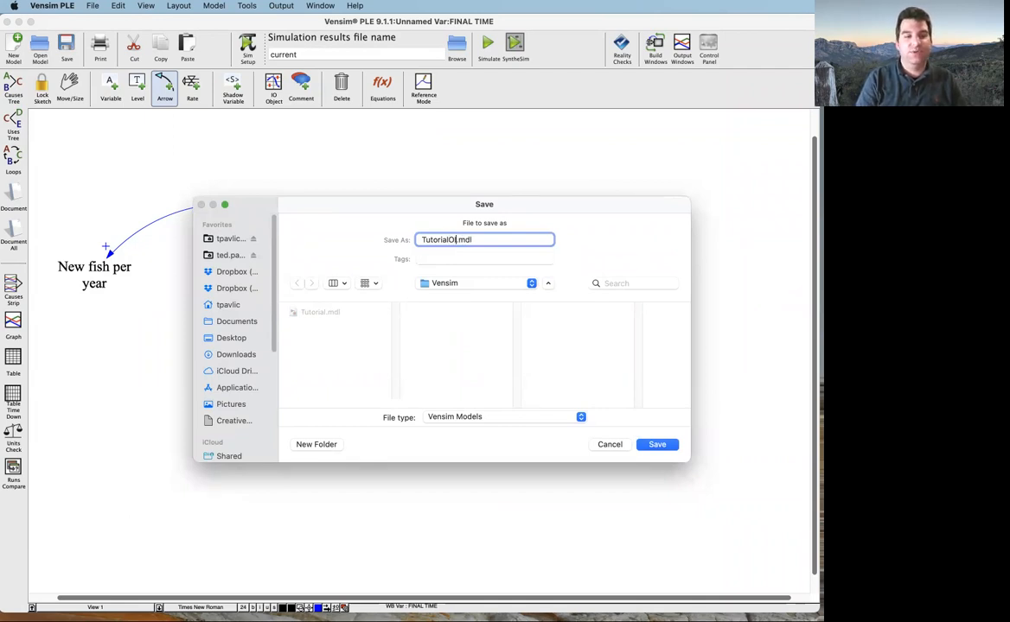
key(Return)
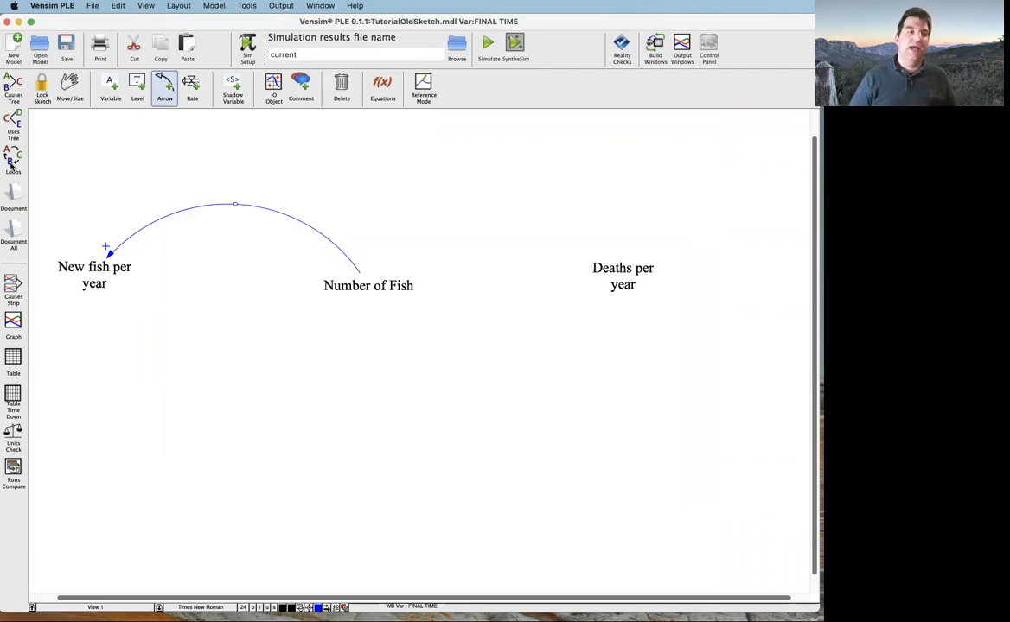
Draw a causal arrow from New fish per year to Number of Fish and bend it into a downward arc below both variables
click(92, 290)
click(344, 290)
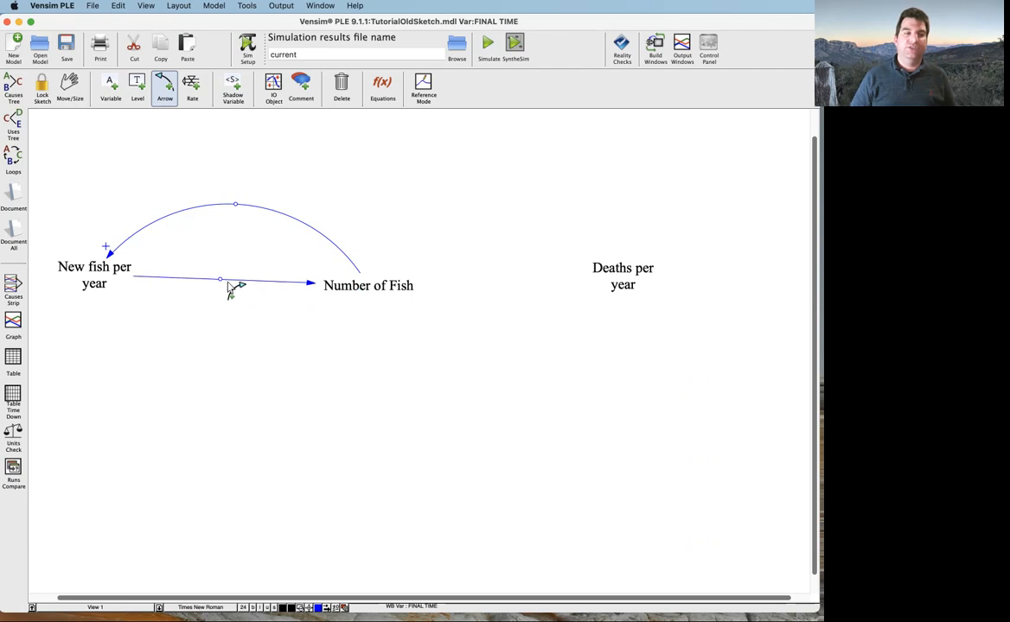
drag(223, 284, 227, 366)
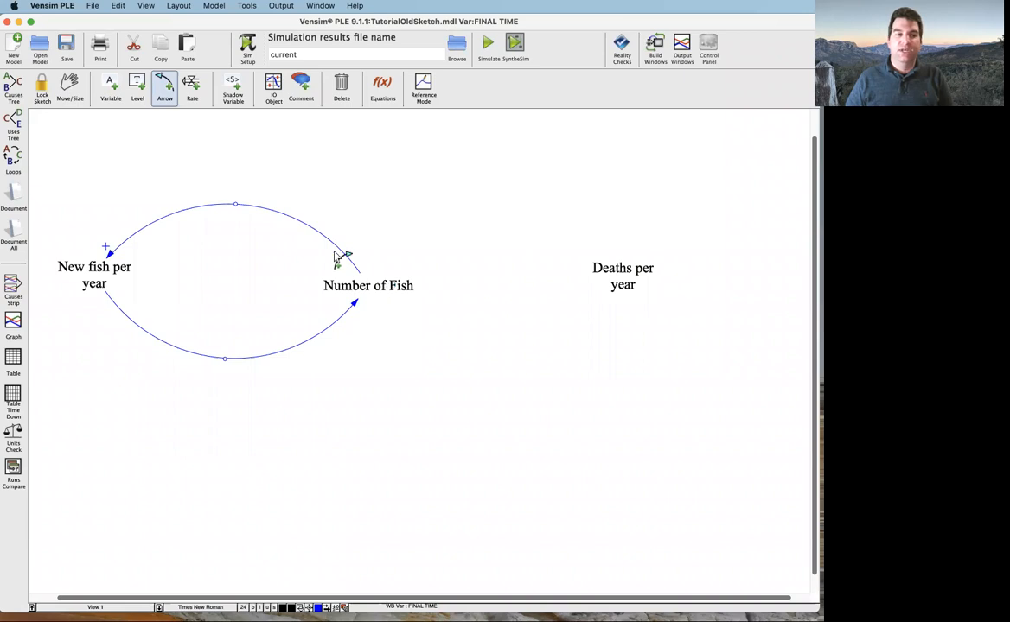
Add a delay mark to the arrow from Number of Fish to New fish per year and slightly adjust its arc
right_click(236, 207)
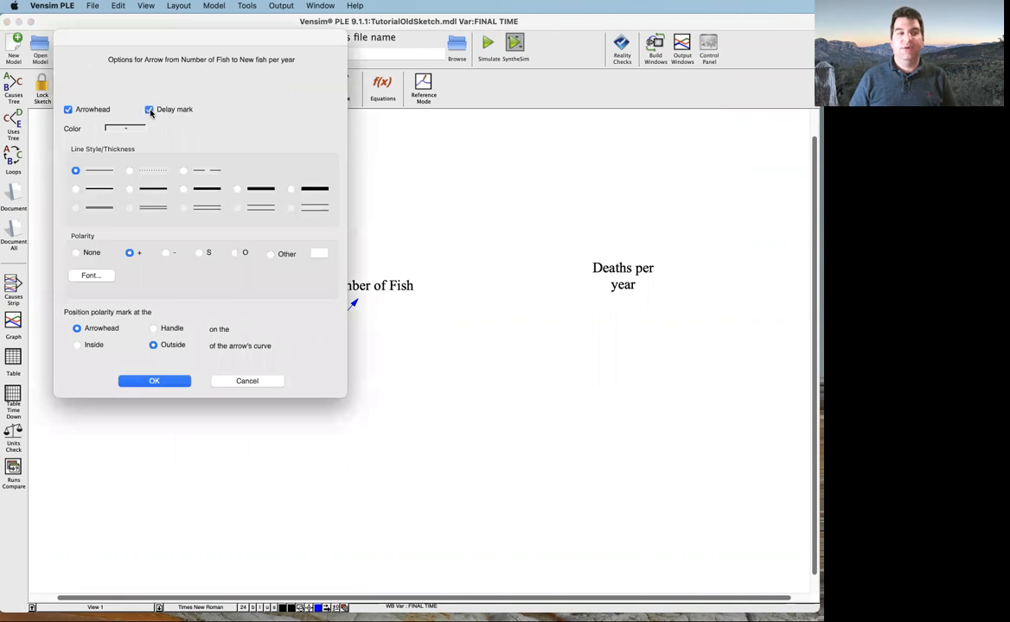
click(180, 381)
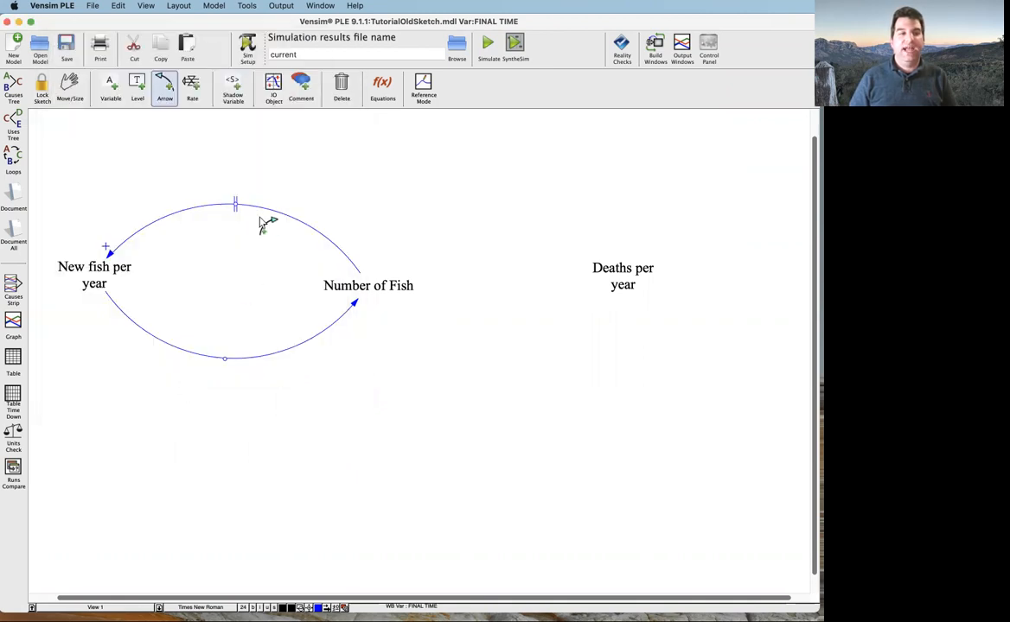
mouse_move(244, 214)
mouse_down()
mouse_move(205, 220)
mouse_move(233, 216)
mouse_up()
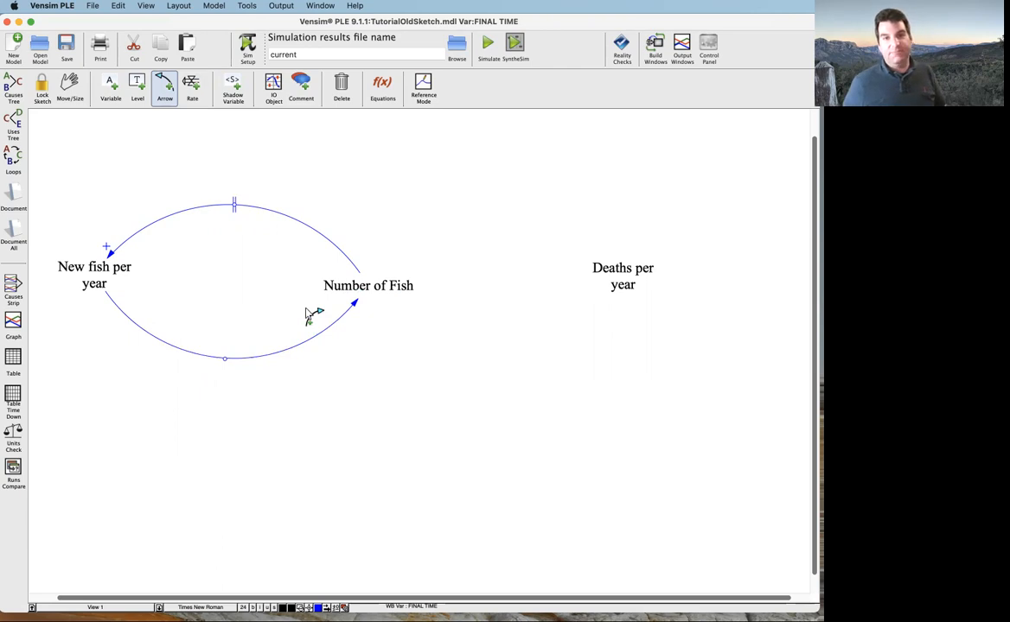
Give the arrow from New fish per year to Number of Fish a "+" polarity mark placed outside the curve
right_click(226, 361)
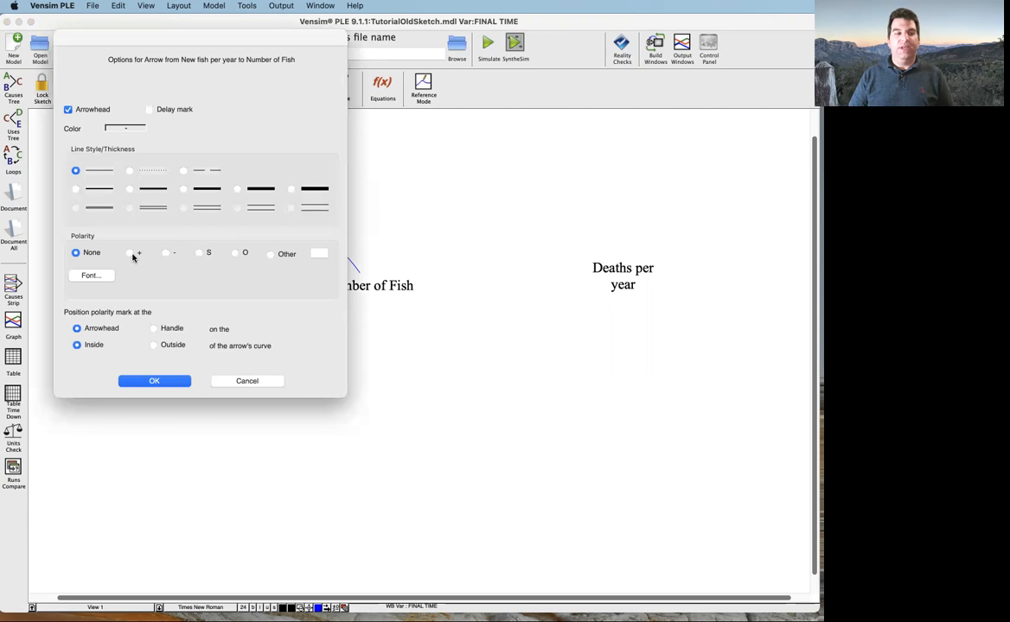
click(131, 253)
click(153, 345)
click(154, 381)
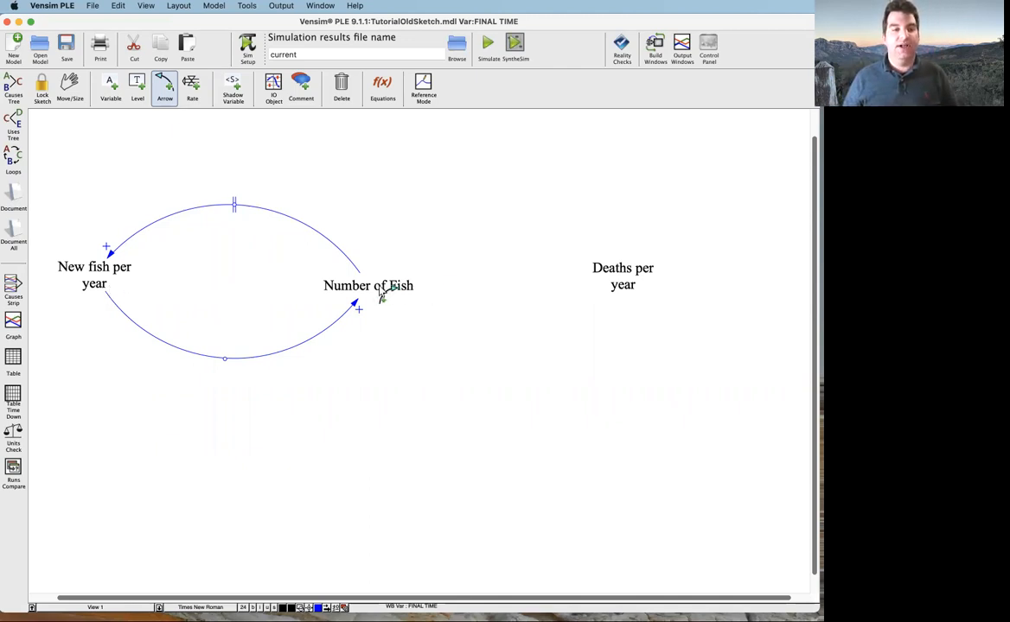
Draw a causal arrow from Number of Fish to Deaths per year and bend it into an upward arc
click(345, 285)
click(622, 285)
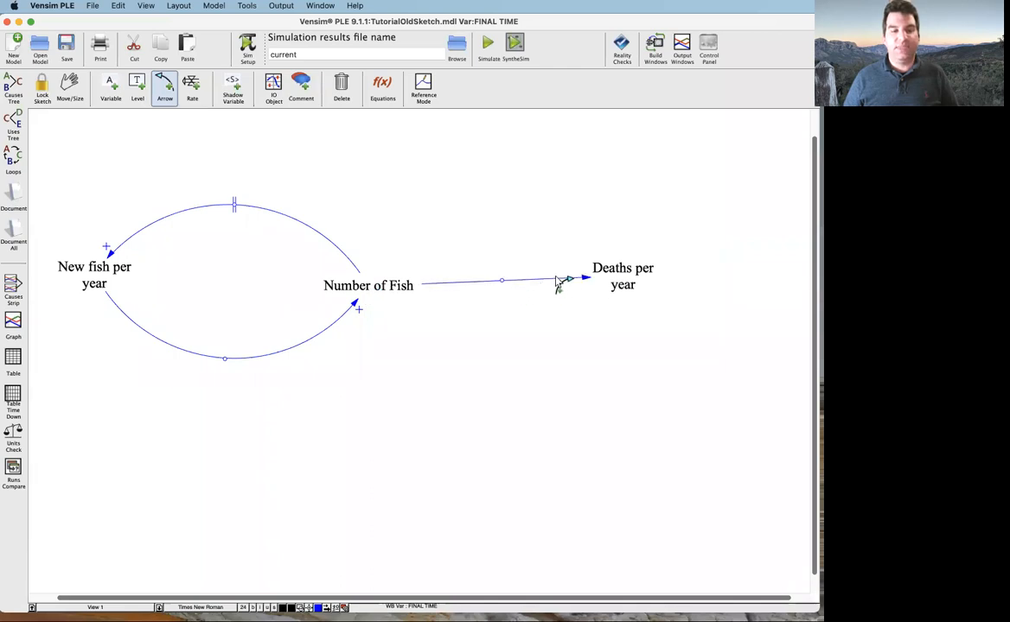
drag(502, 280, 491, 202)
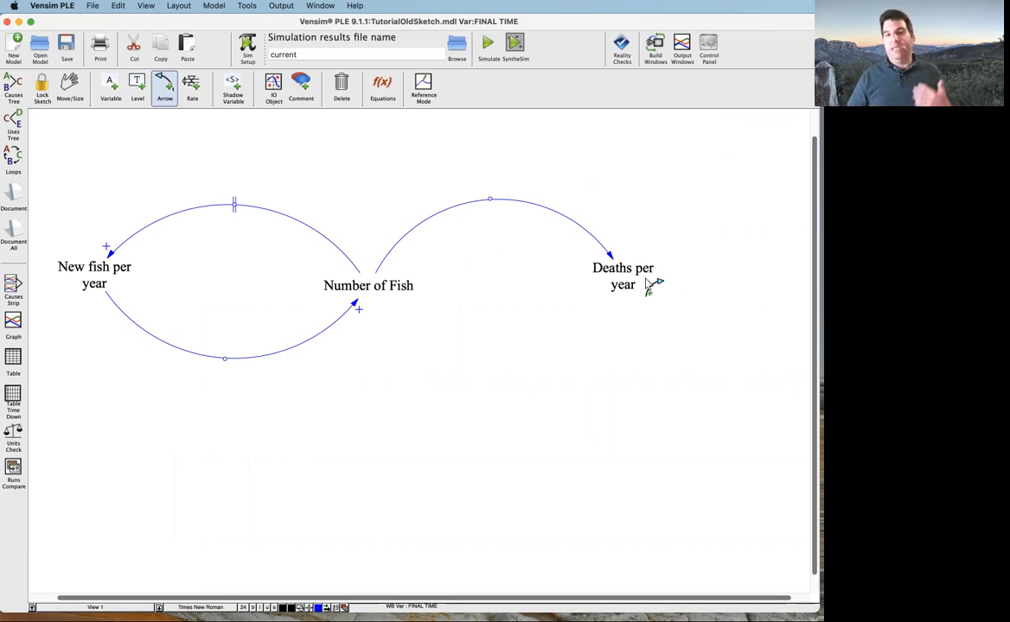
Give the arrow from Number of Fish to Deaths per year a "+" polarity mark placed outside the curve
click(490, 201)
right_click(490, 201)
click(129, 253)
click(155, 345)
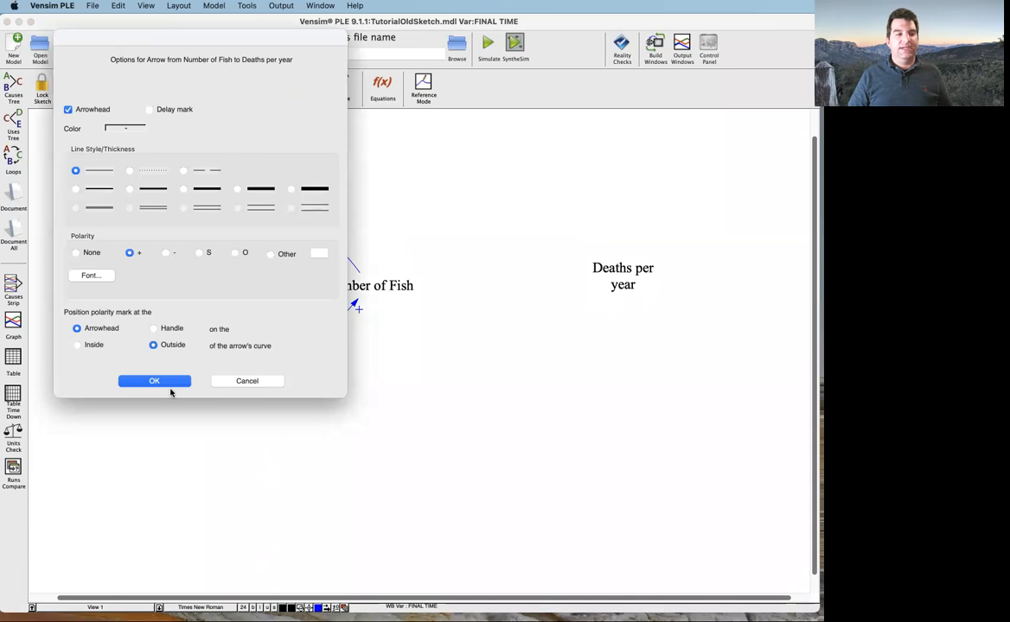
click(169, 383)
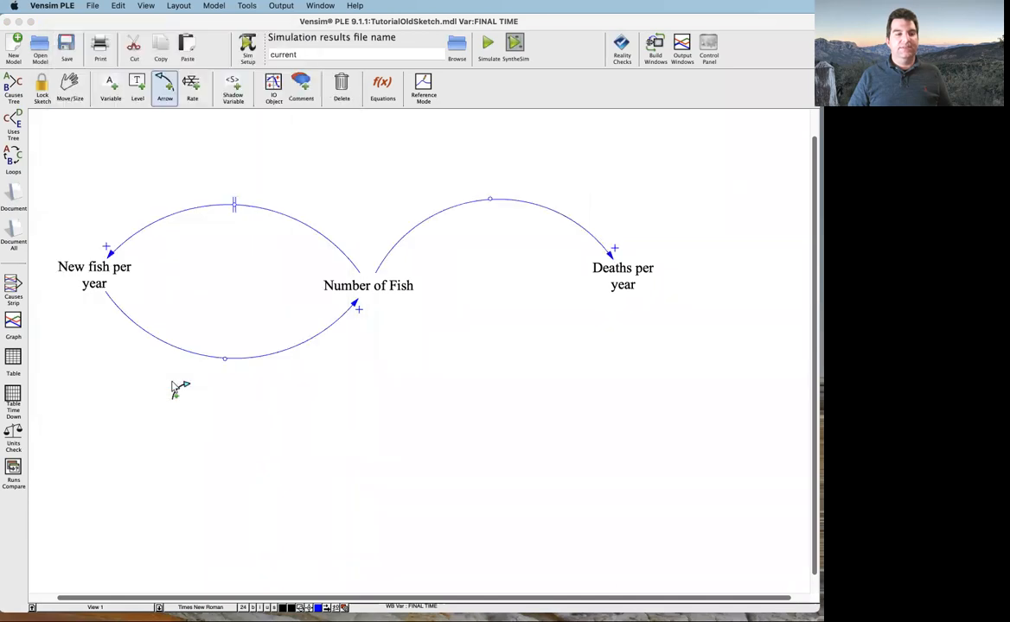
Draw a causal arrow from Deaths per year to Number of Fish and bend it into a downward arc
click(616, 281)
click(413, 294)
click(401, 289)
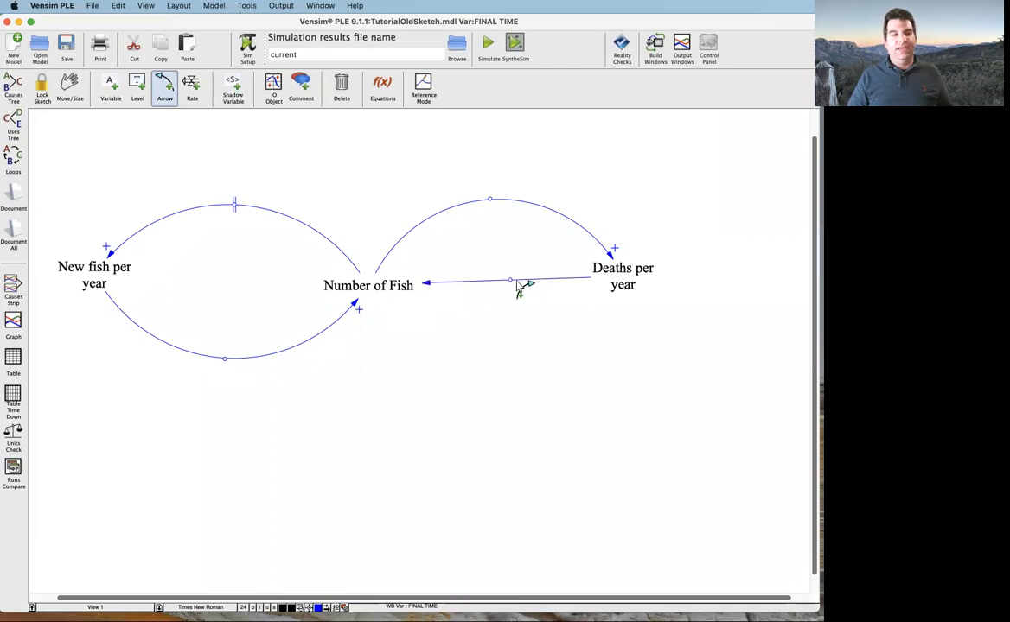
drag(511, 282, 510, 344)
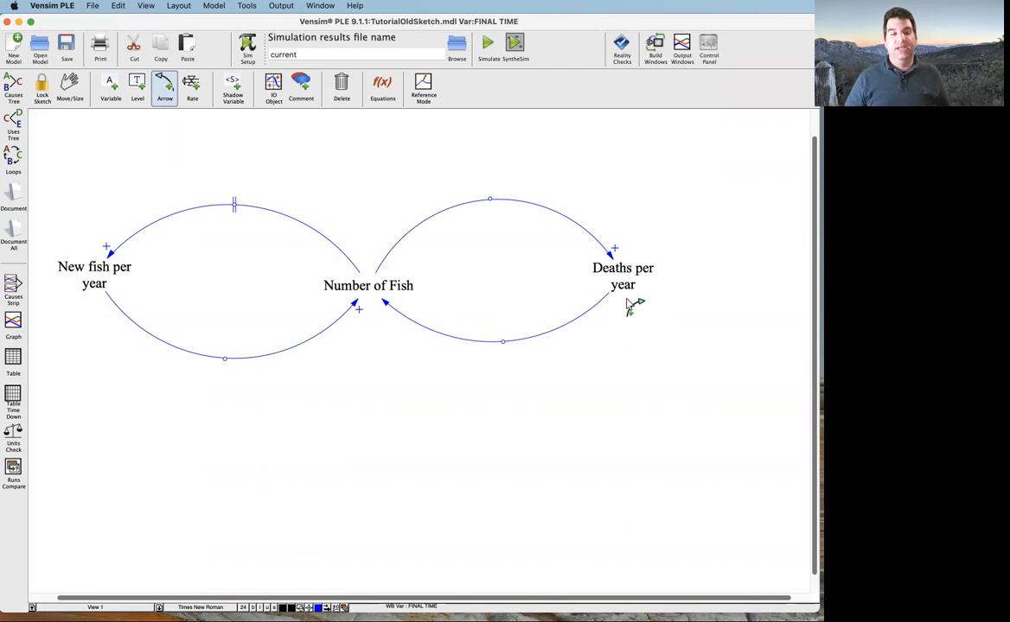
Set the arrow from Deaths per year to Number of Fish to "-" polarity and color it red
right_click(502, 346)
click(165, 252)
click(236, 253)
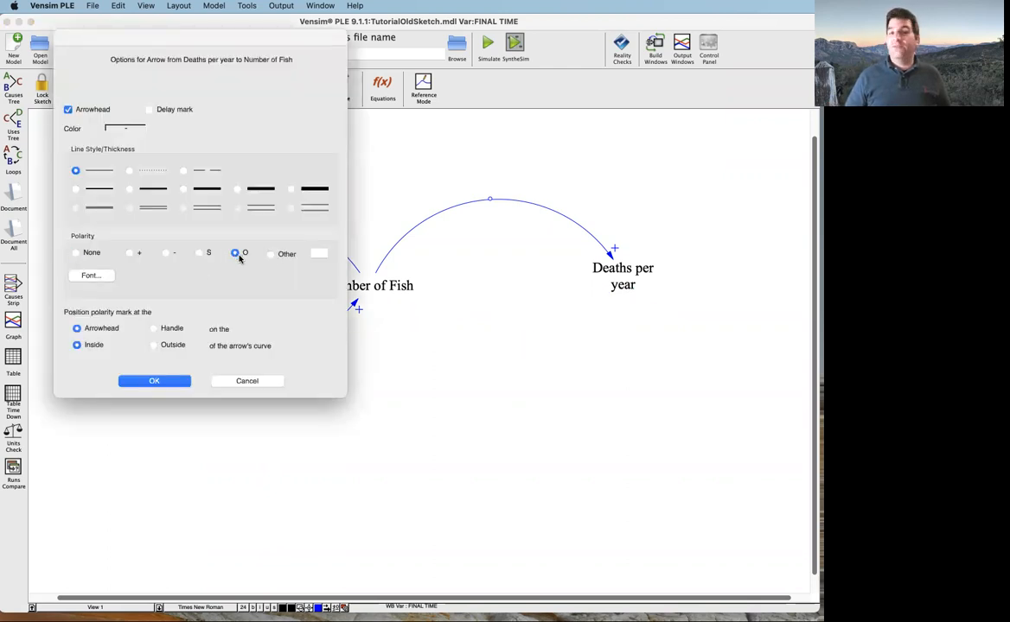
click(165, 254)
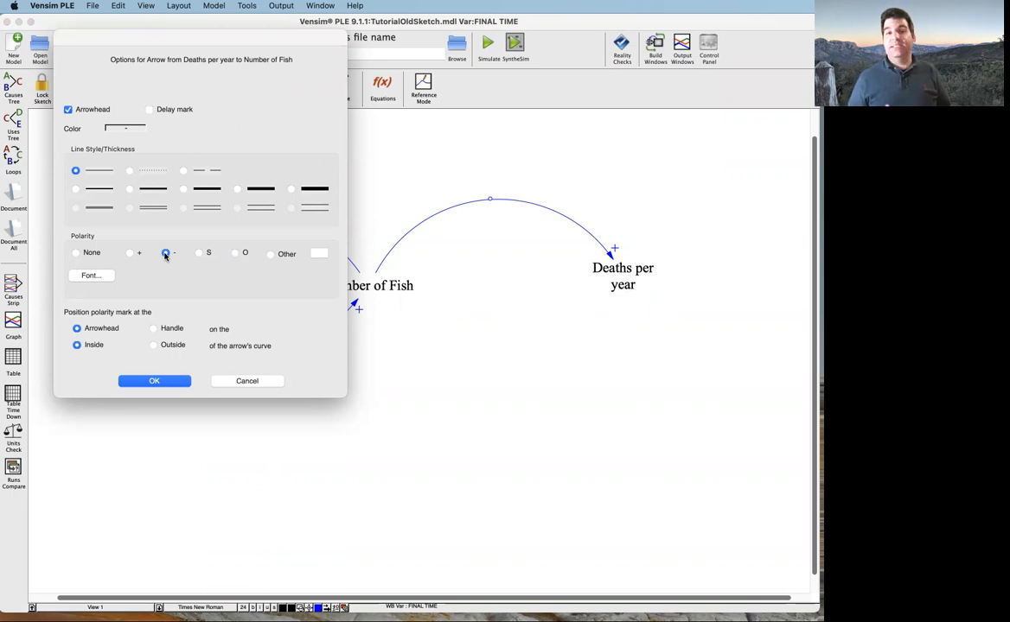
click(112, 129)
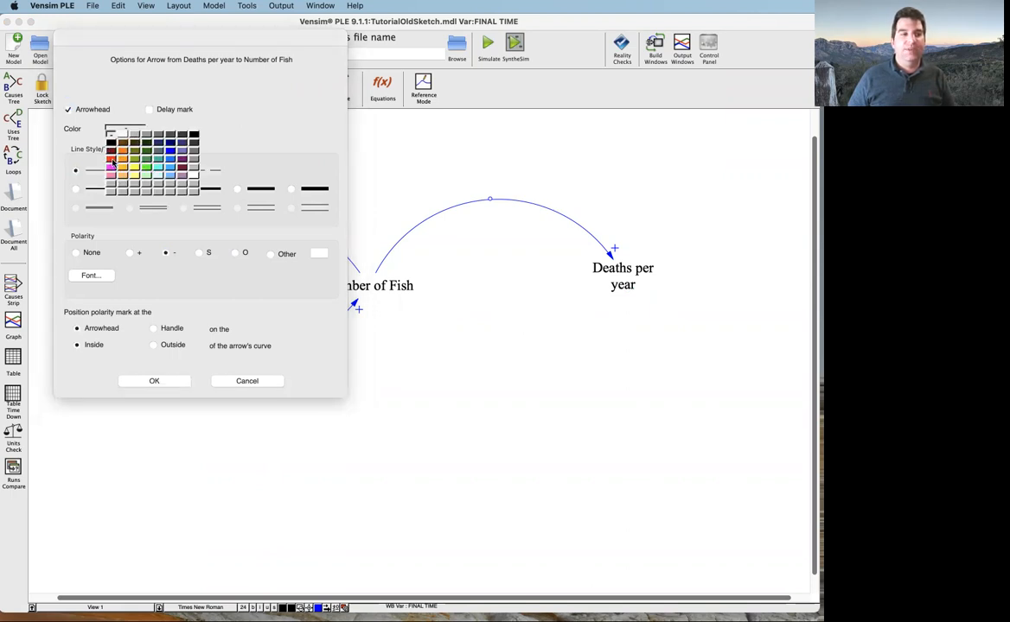
click(113, 162)
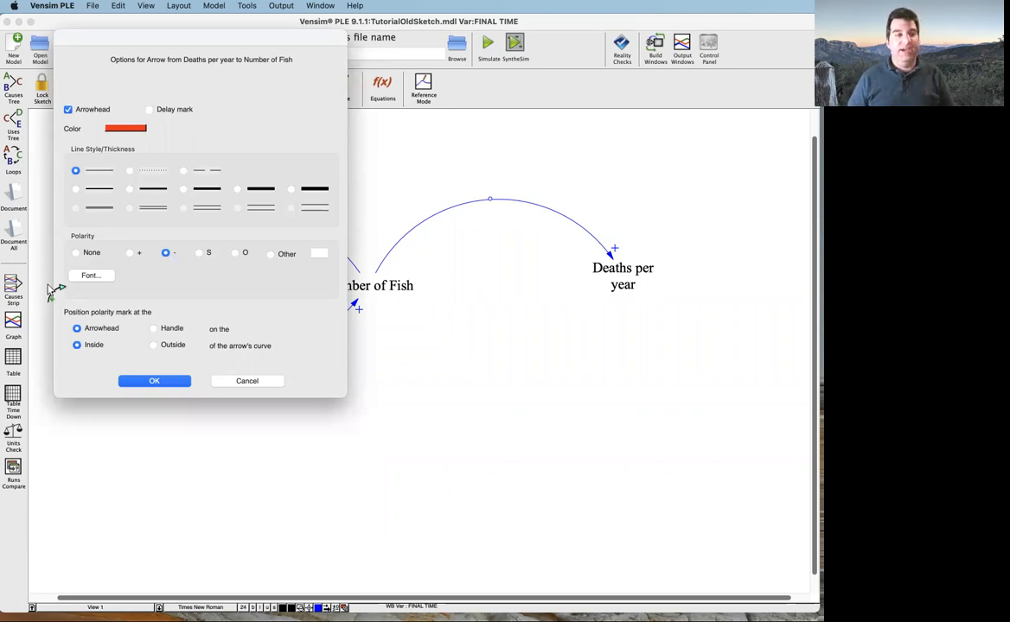
Make the Deaths per year to Number of Fish polarity mark red, 30 points, and placed outside the arrow's curve
click(81, 277)
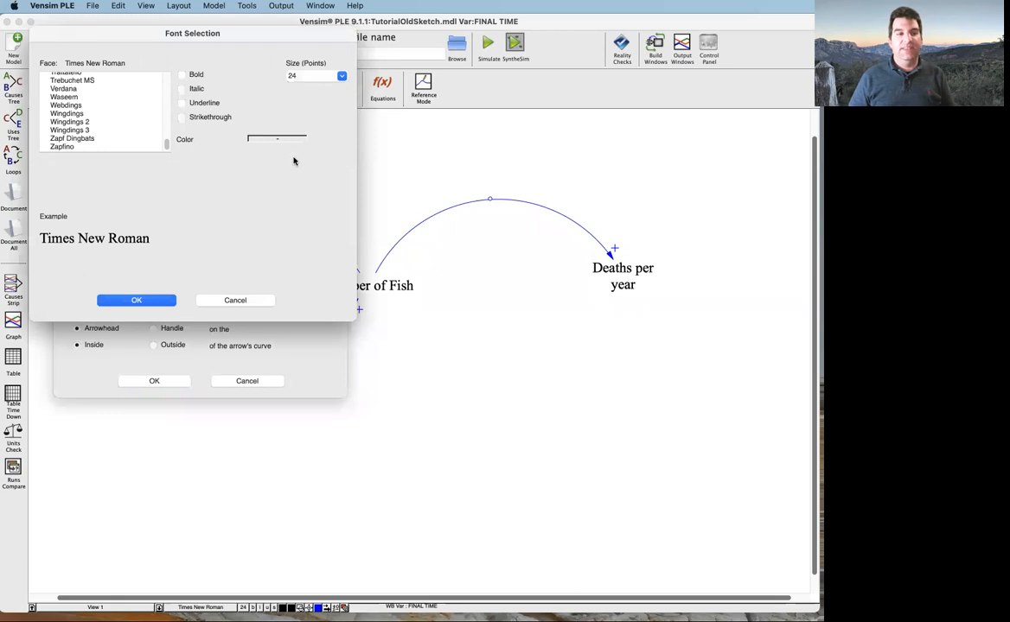
click(273, 139)
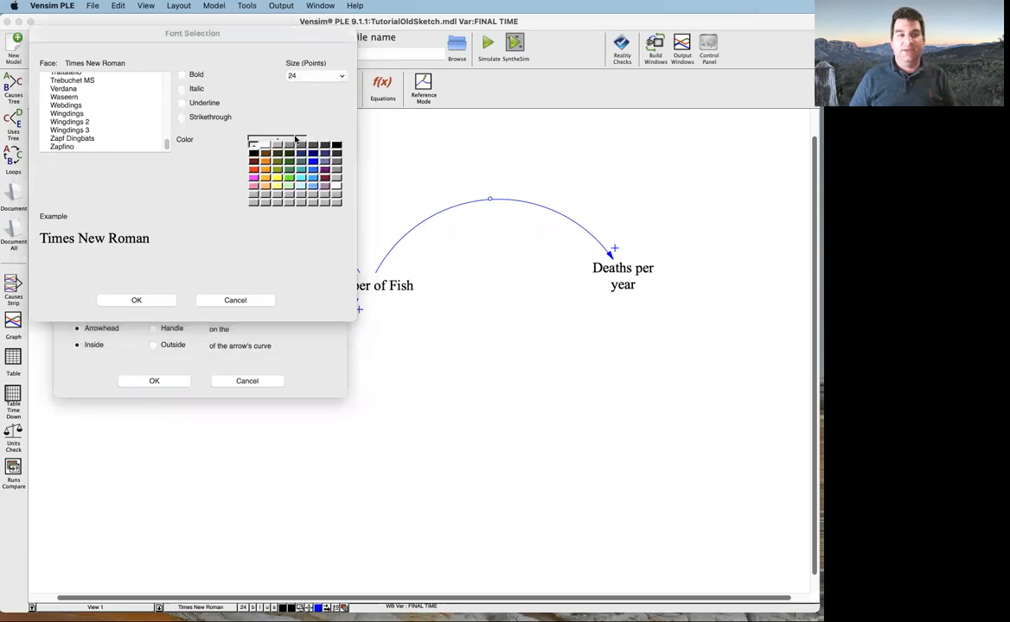
click(257, 170)
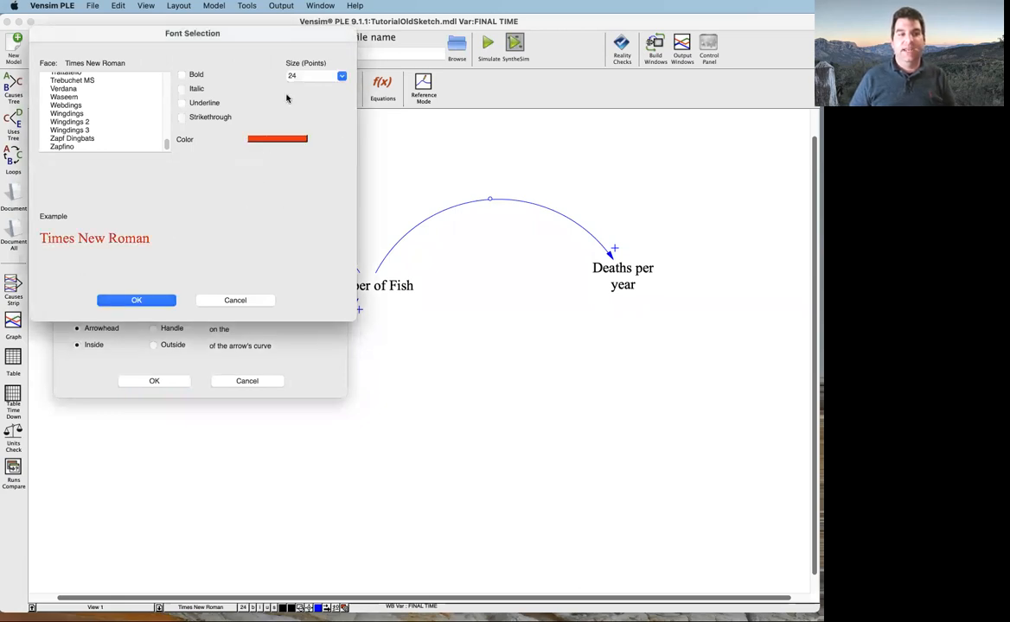
click(341, 77)
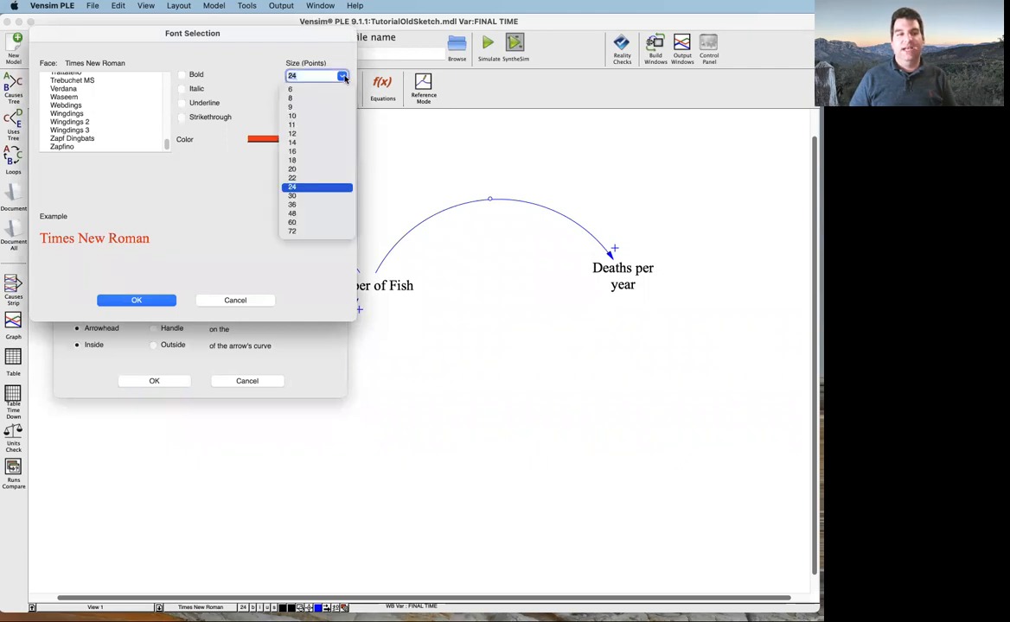
click(299, 199)
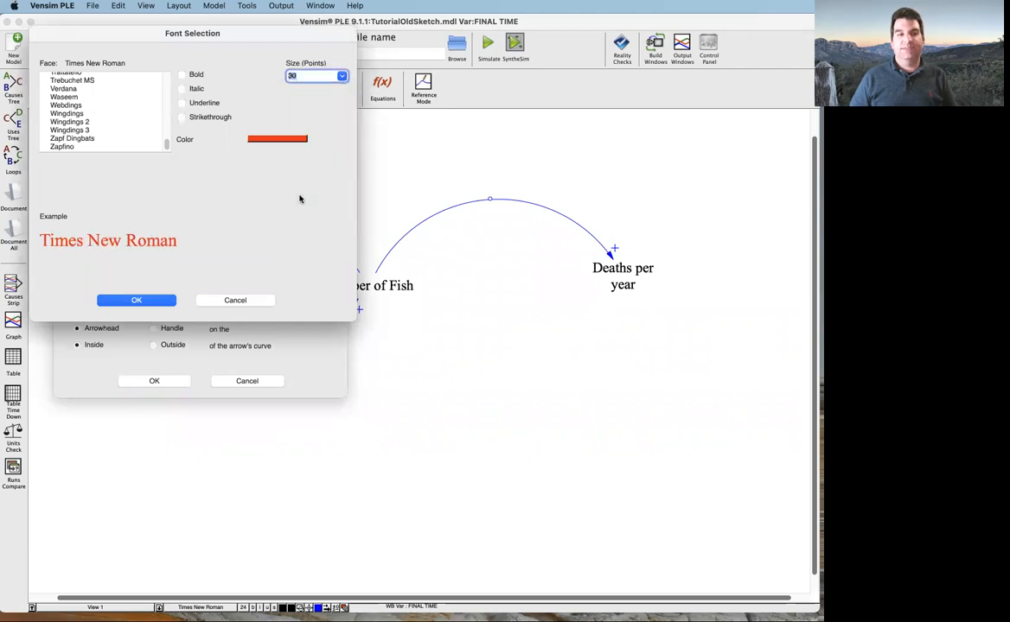
click(141, 301)
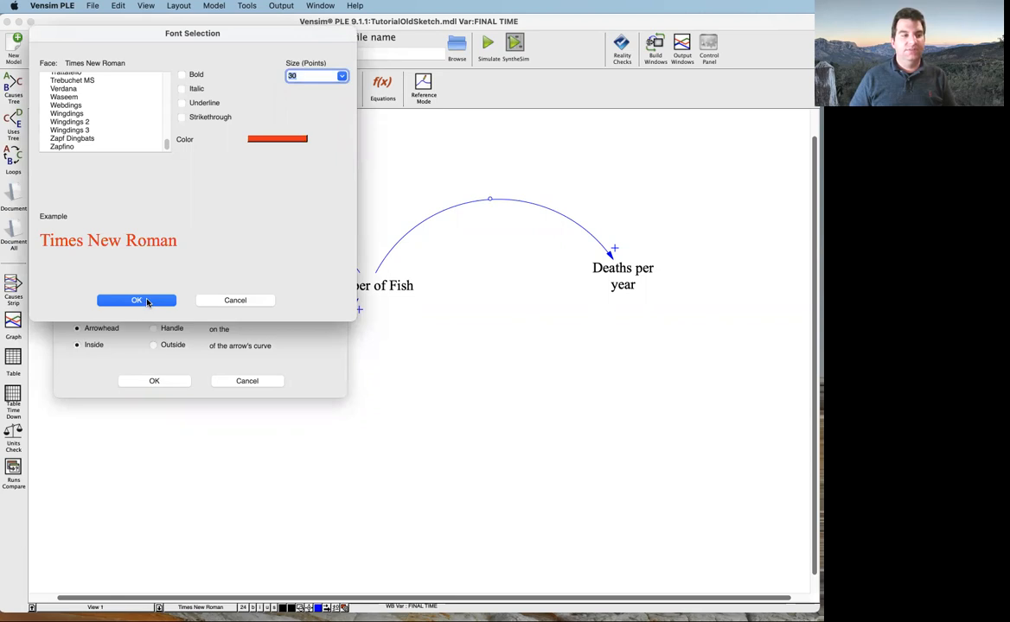
click(153, 345)
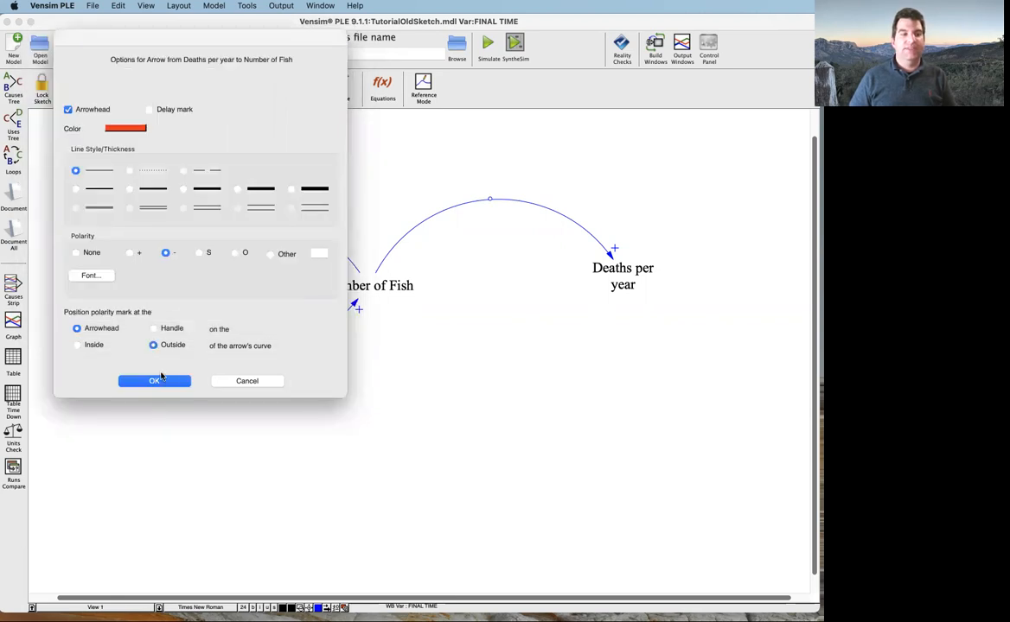
click(154, 382)
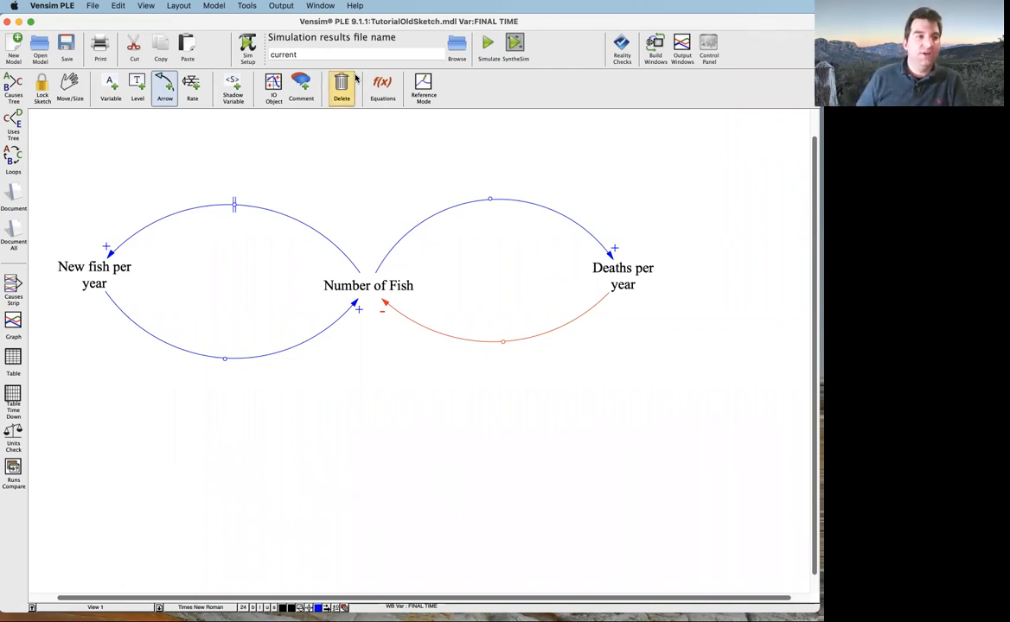
Add a Loop Counter comment named "Regeneration" inside the New fish per year loop, with a plus image and the text above
click(301, 84)
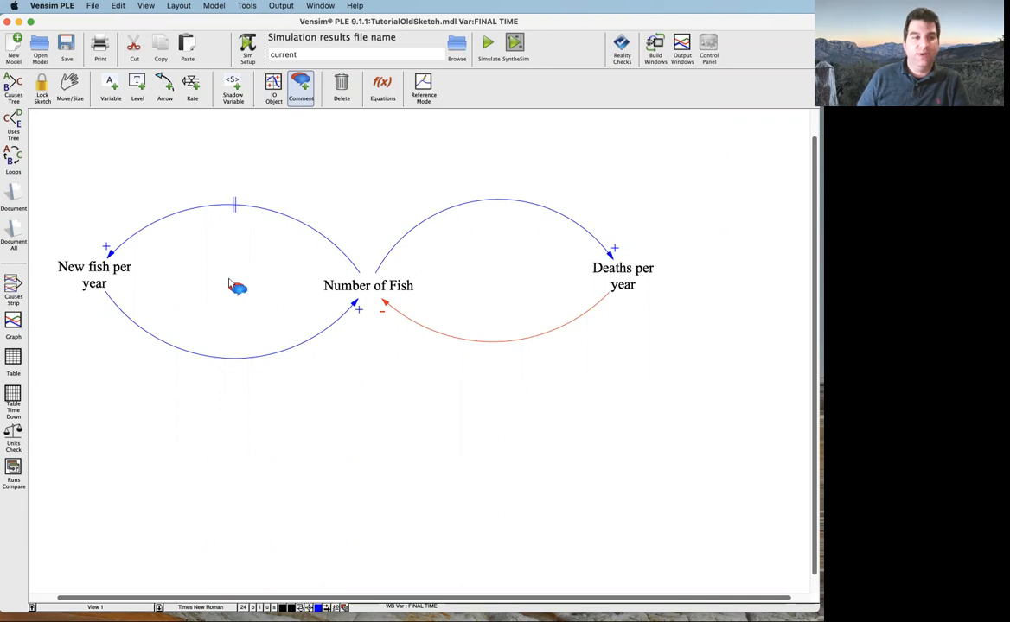
click(229, 284)
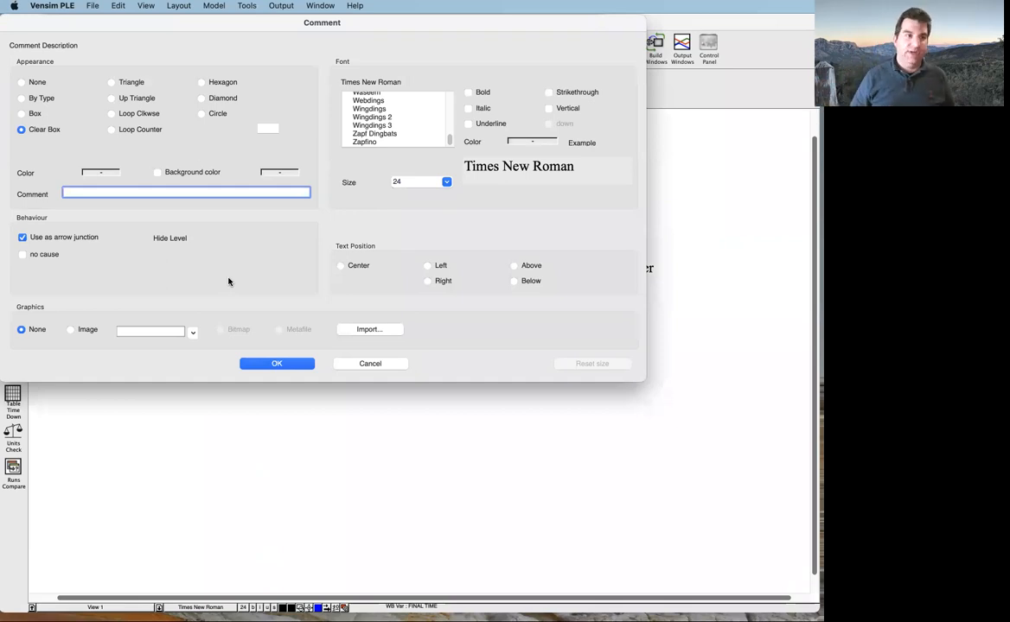
click(111, 130)
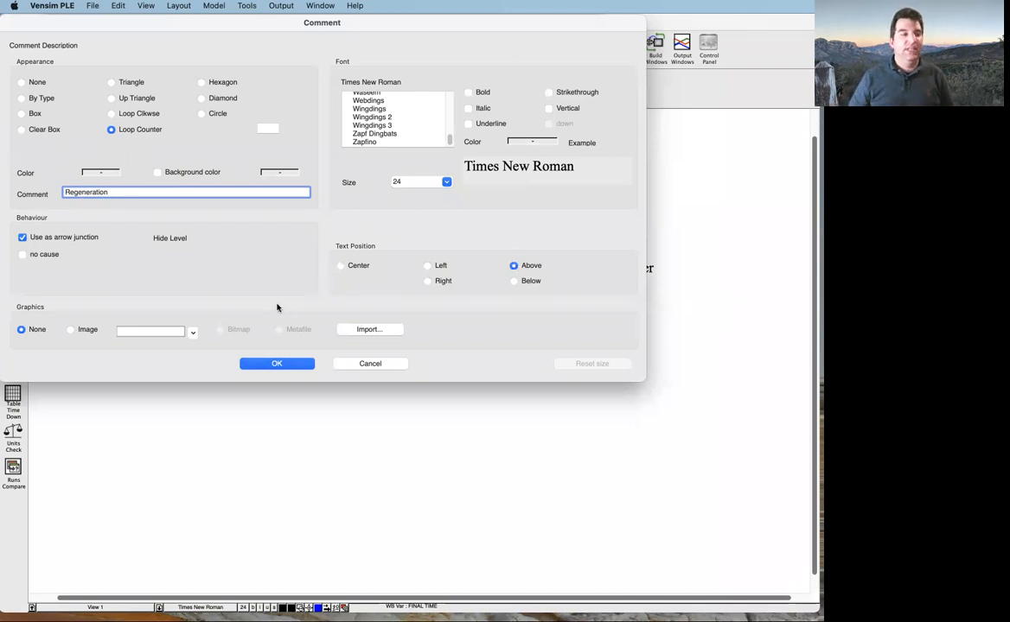
click(70, 329)
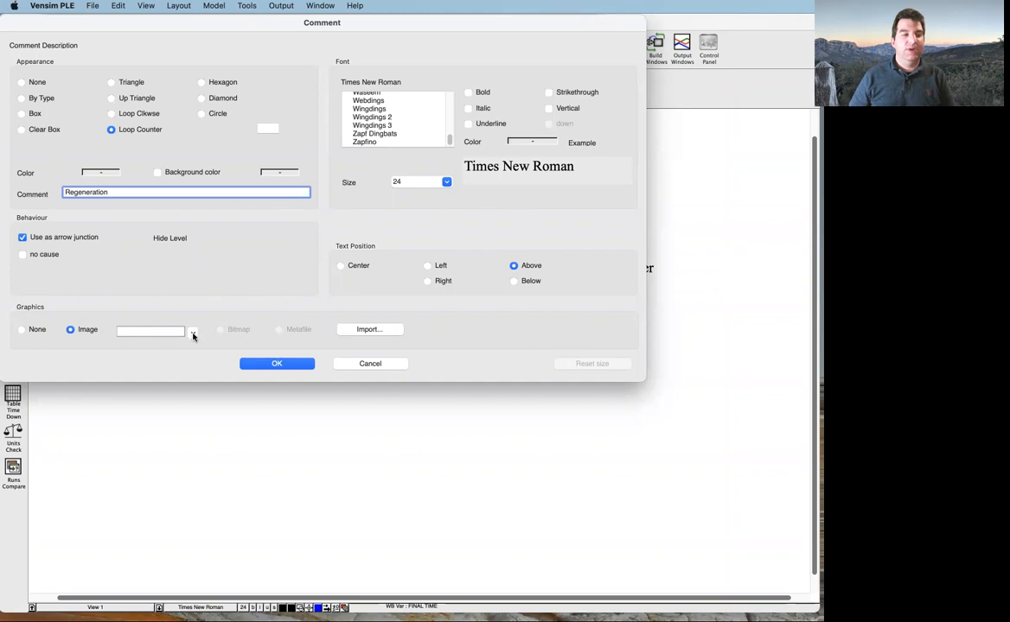
click(193, 333)
click(142, 370)
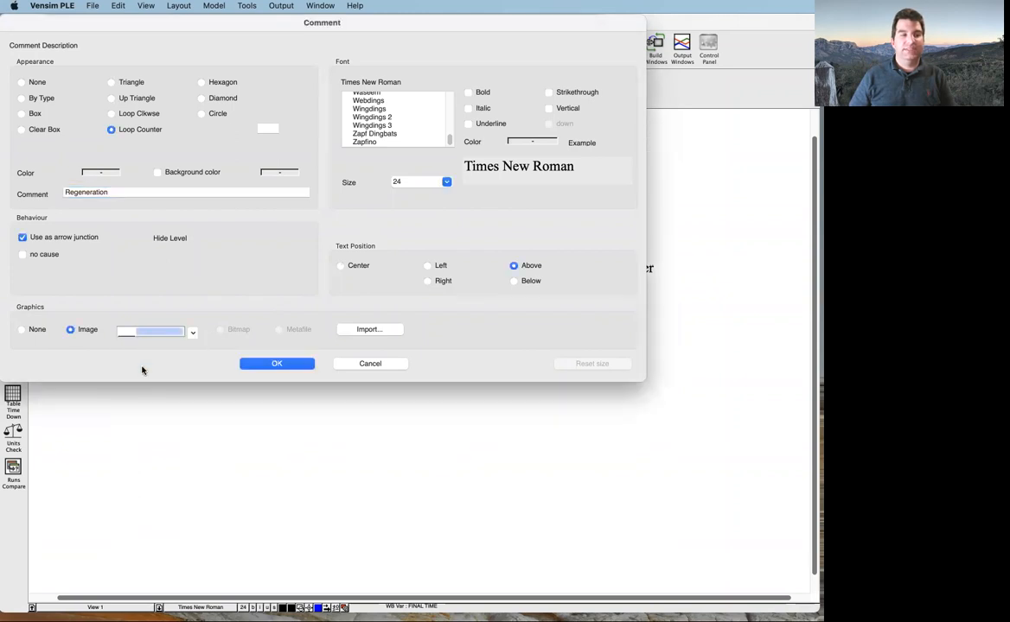
click(193, 332)
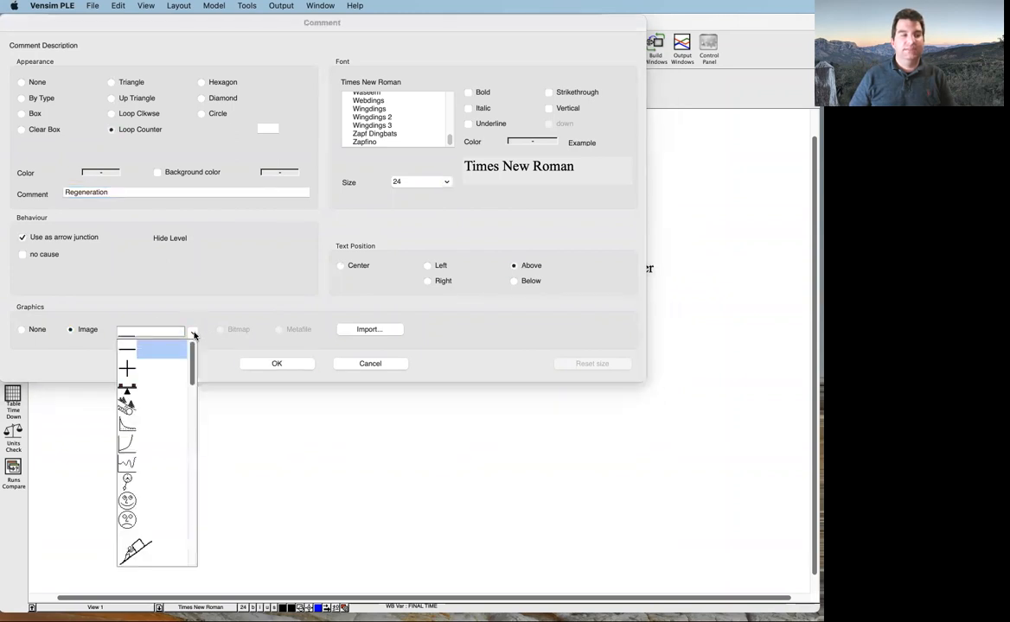
click(136, 369)
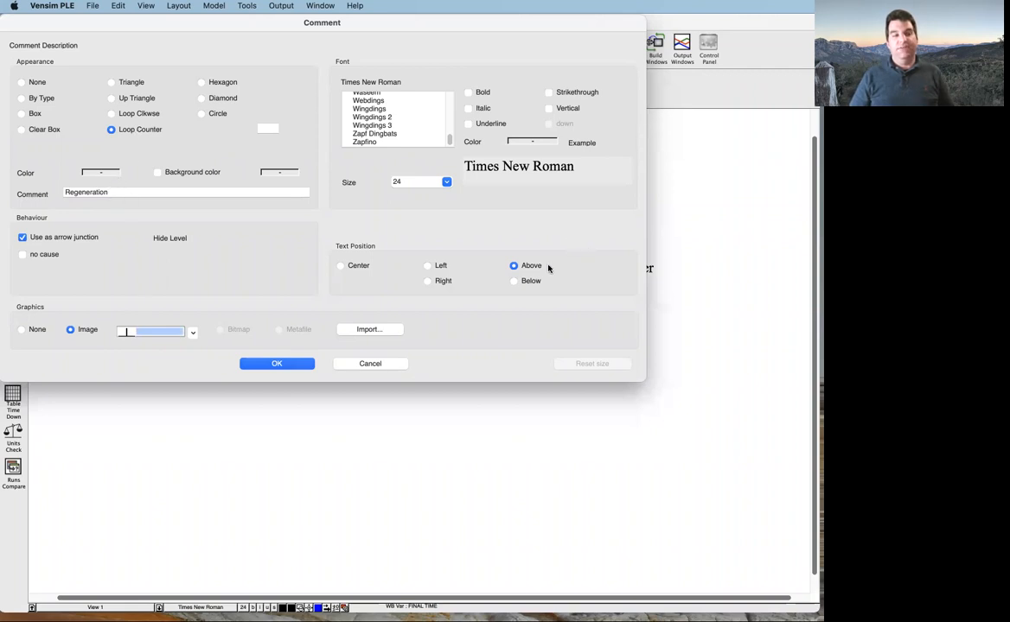
click(299, 364)
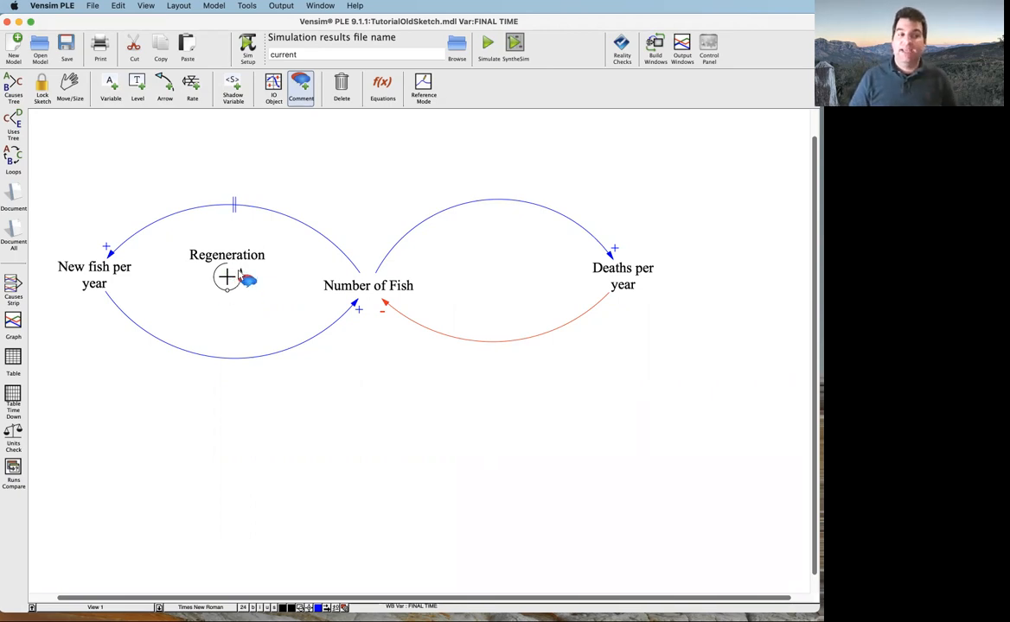
Resize the Regeneration loop symbol so it is slightly larger under its label
click(229, 294)
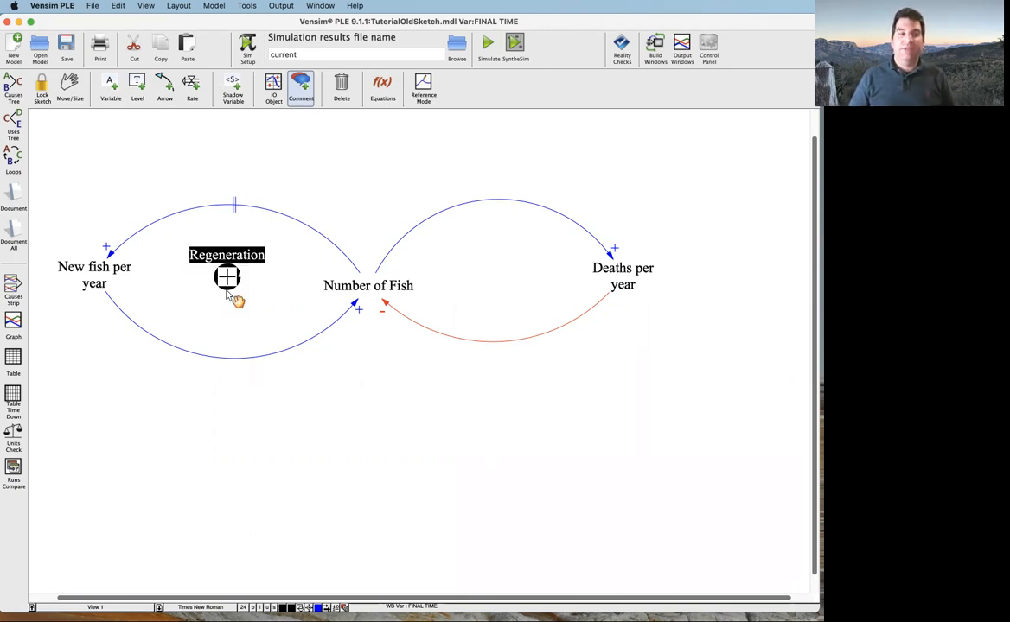
drag(226, 288, 229, 292)
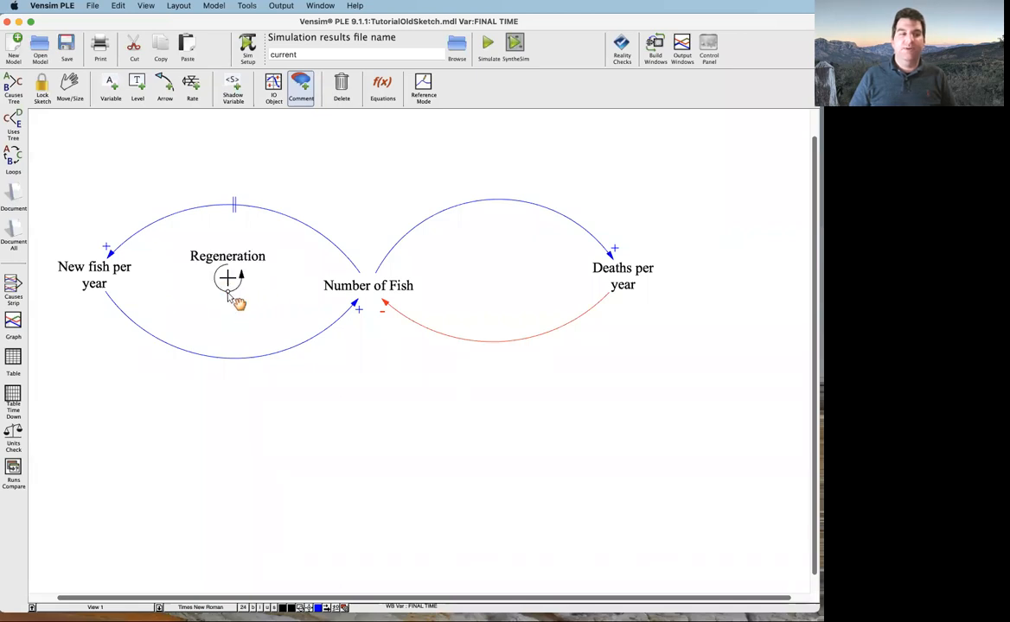
key(Delete)
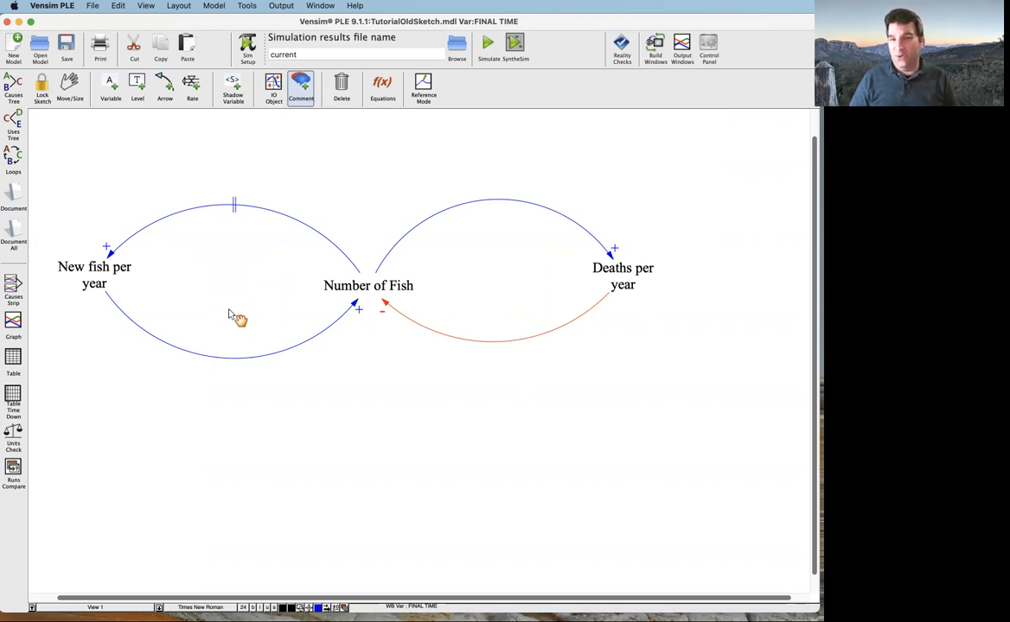
key(super+z)
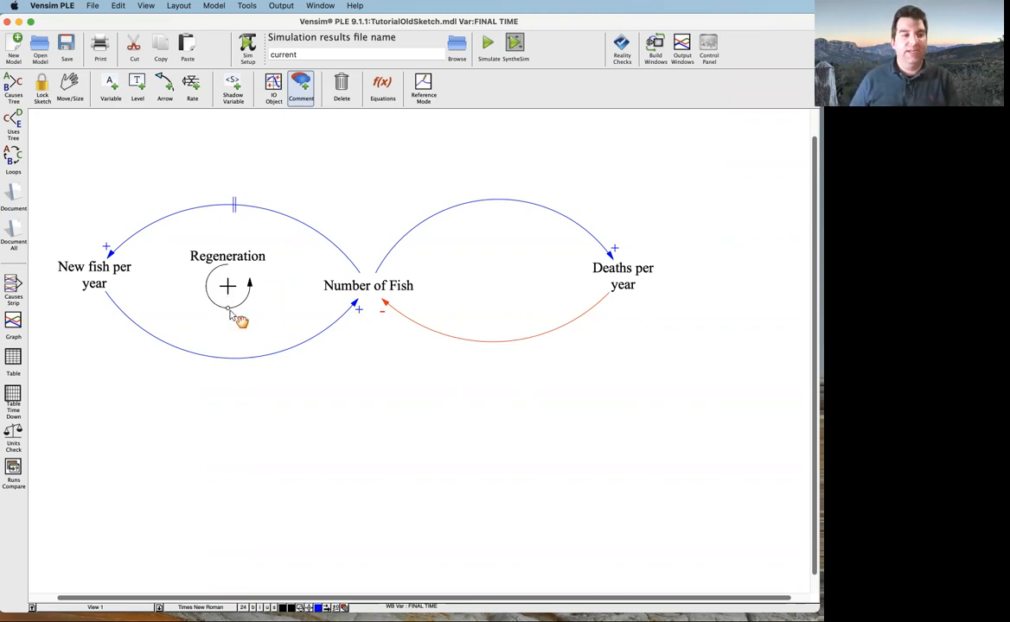
drag(232, 315, 234, 307)
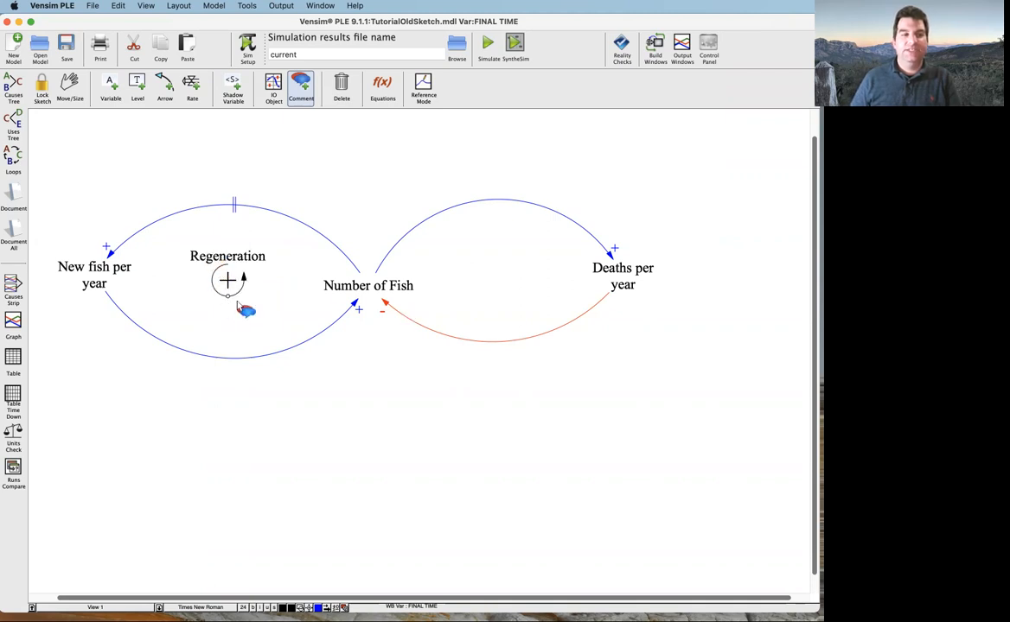
Color the Regeneration loop symbol blue
double_click(224, 279)
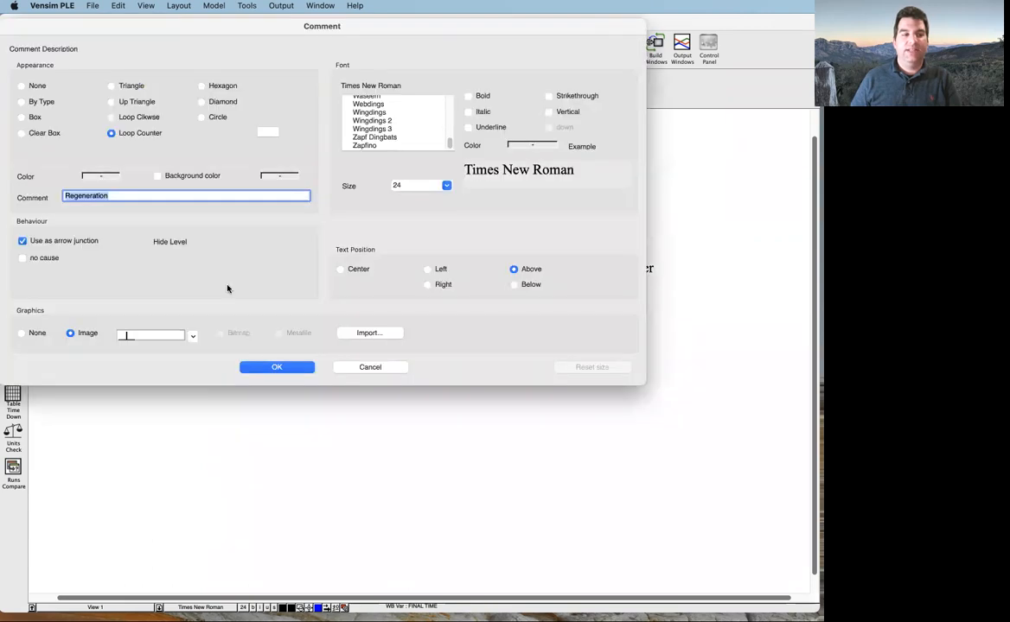
click(101, 175)
click(147, 202)
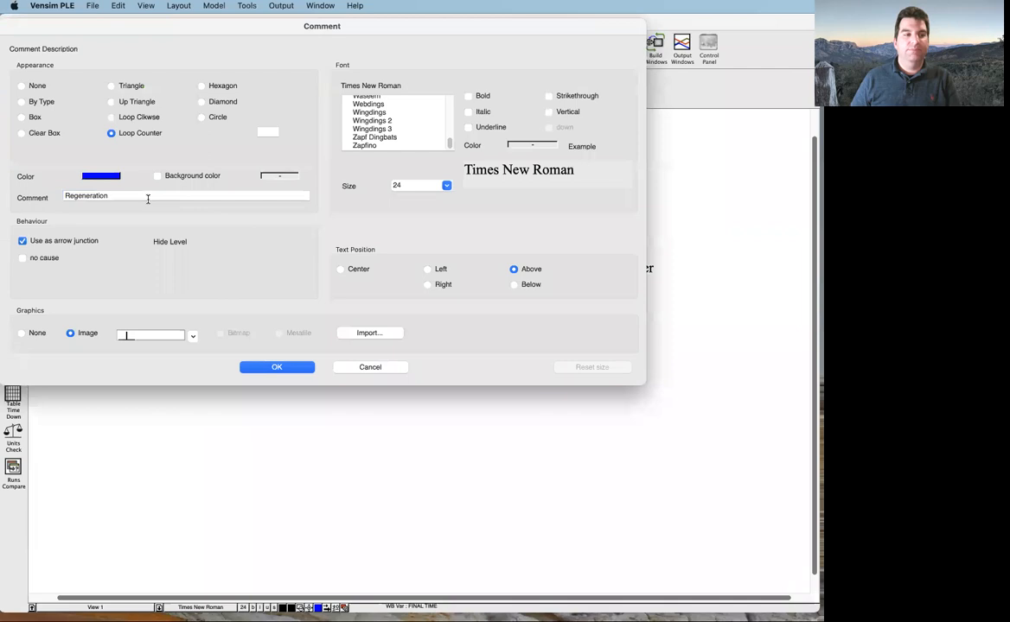
click(268, 368)
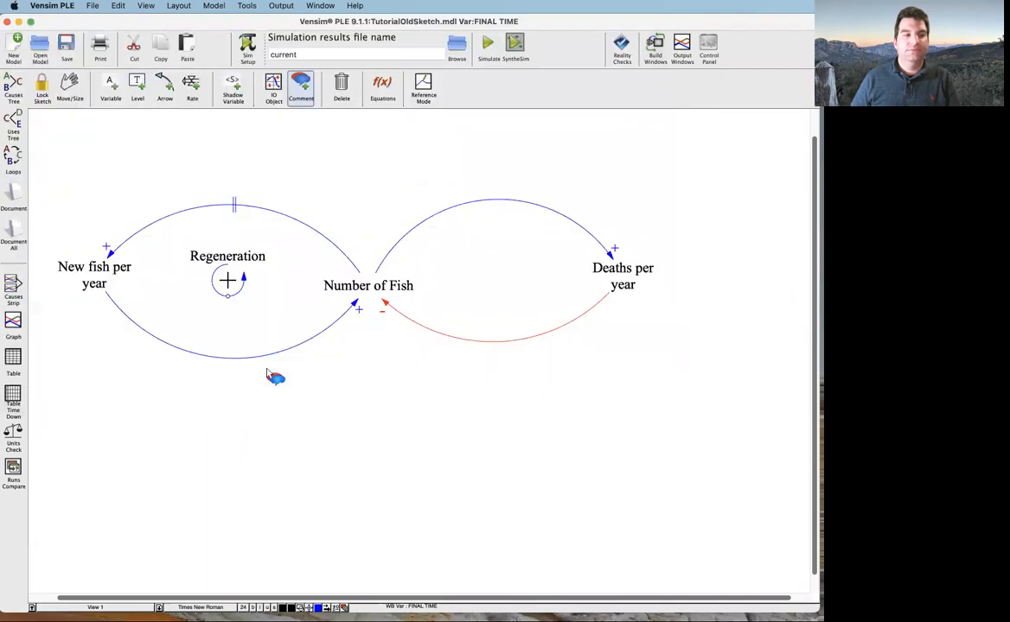
Try centering the Regeneration text within its loop symbol and enlarging the symbol around it
double_click(212, 286)
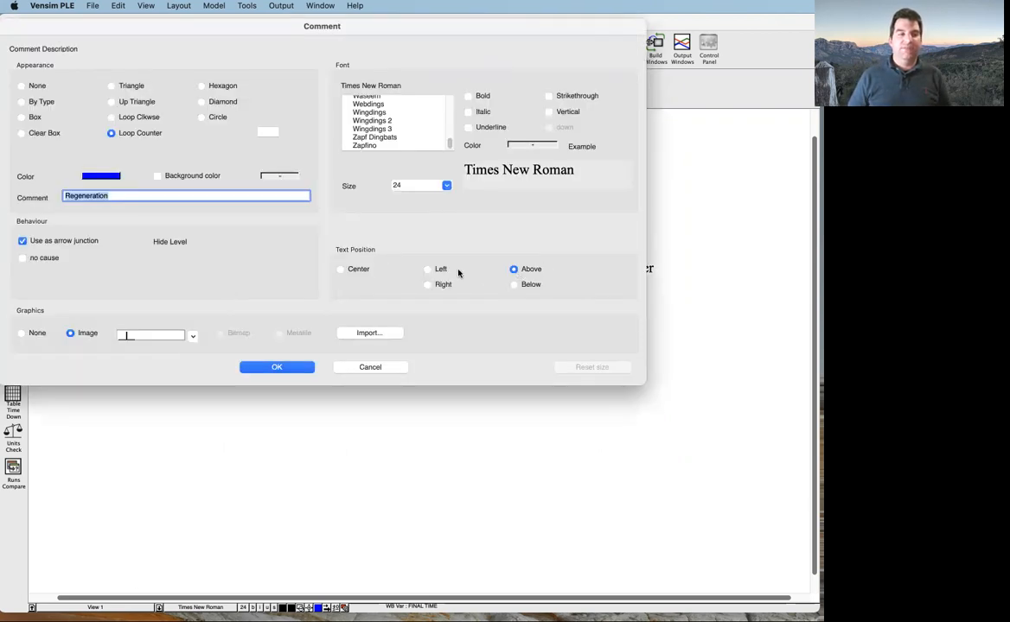
click(341, 268)
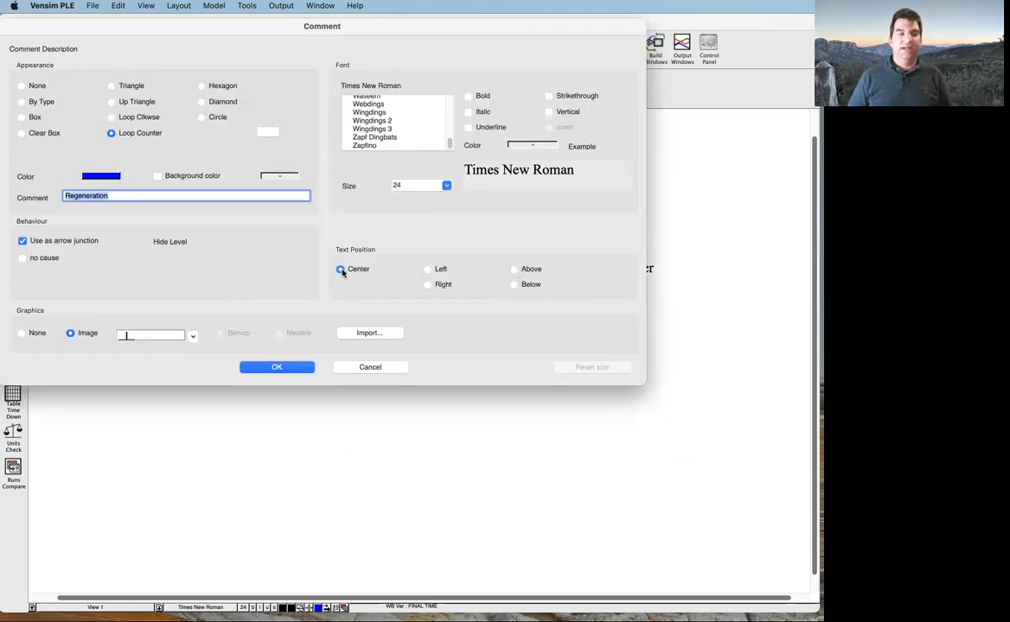
click(277, 367)
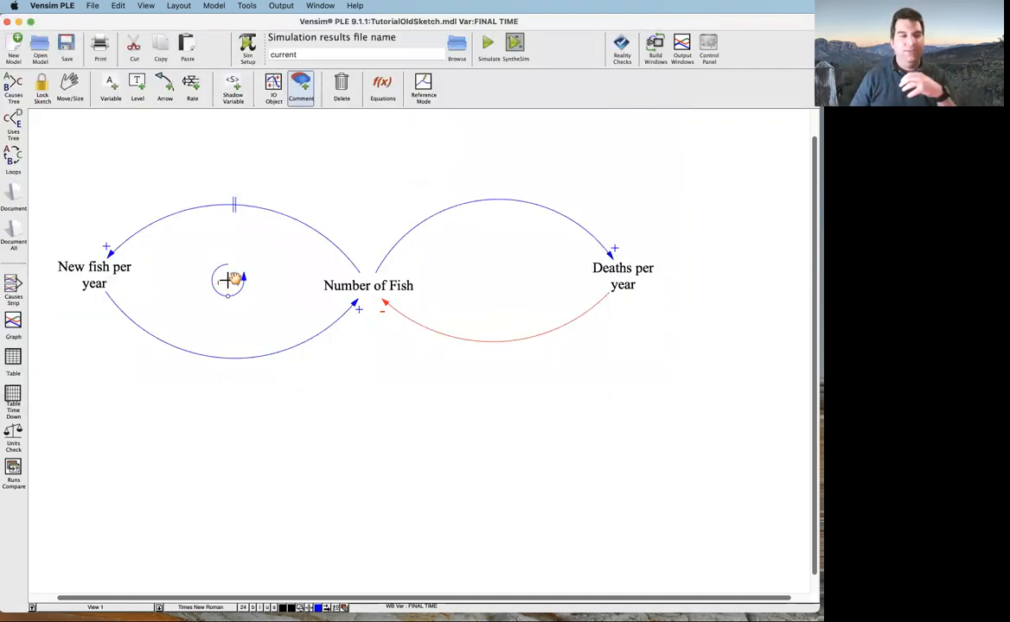
drag(227, 298, 225, 331)
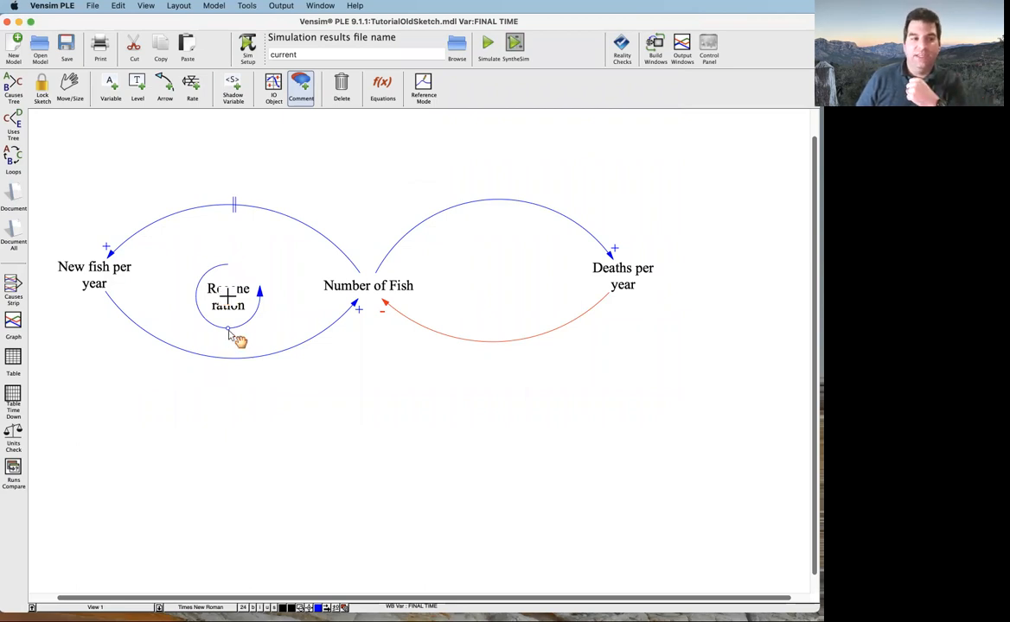
Return the Regeneration text to above its loop symbol and shrink the symbol
double_click(227, 299)
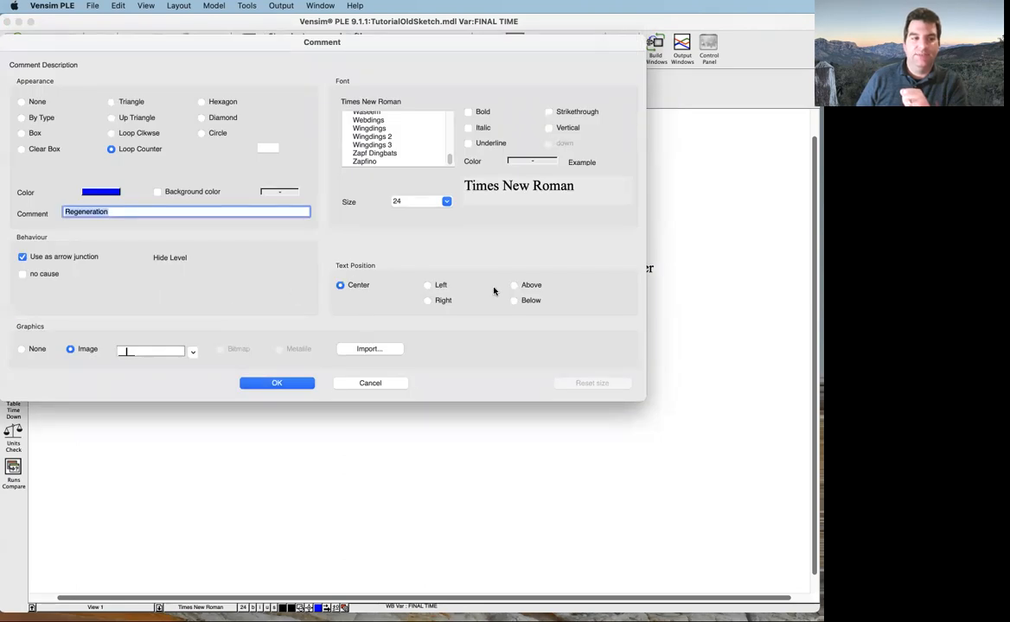
click(289, 383)
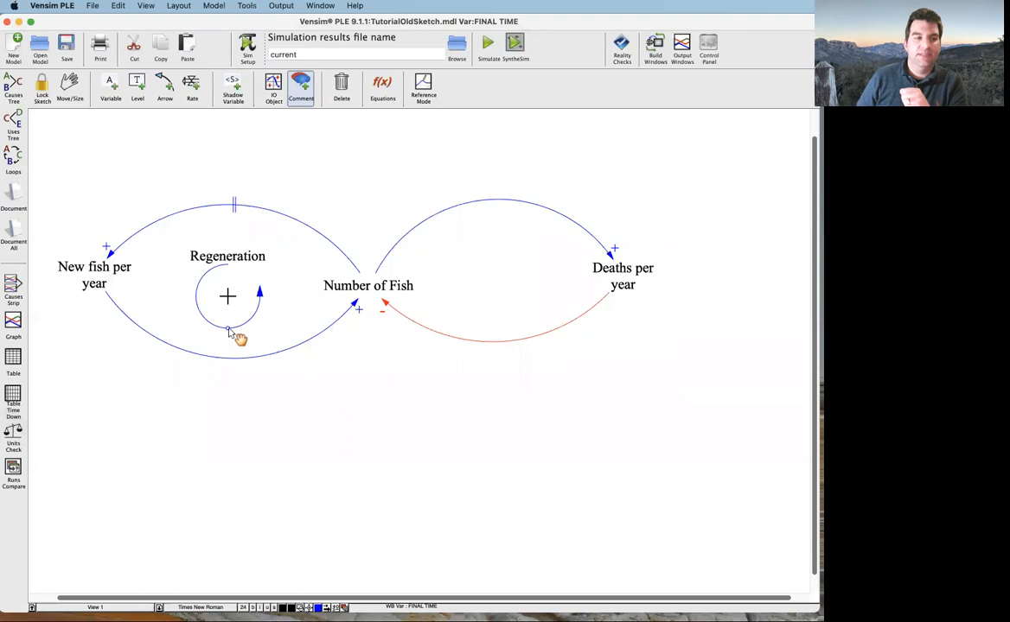
drag(231, 330, 229, 304)
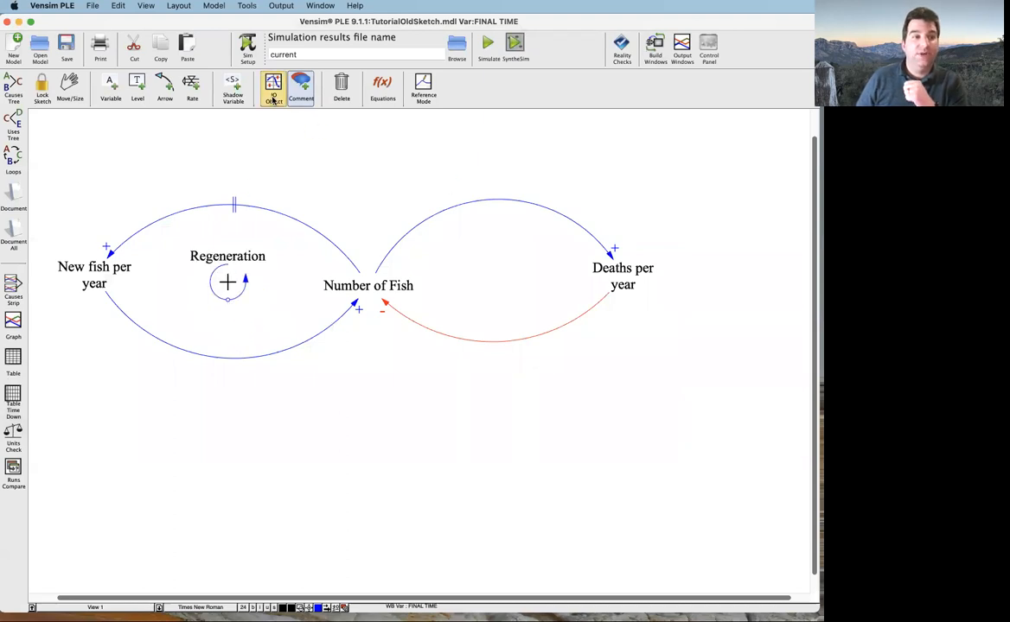
Add a comment inside the loop between Number of Fish and Deaths per year, using a minus sign image and the Loop Clkwse shape
click(502, 273)
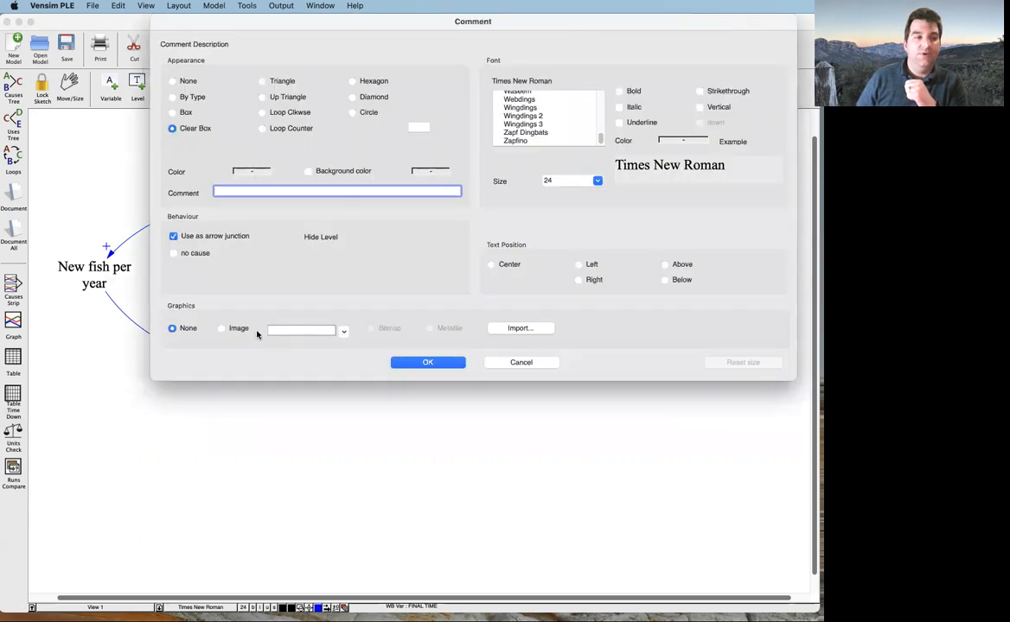
click(222, 328)
click(343, 331)
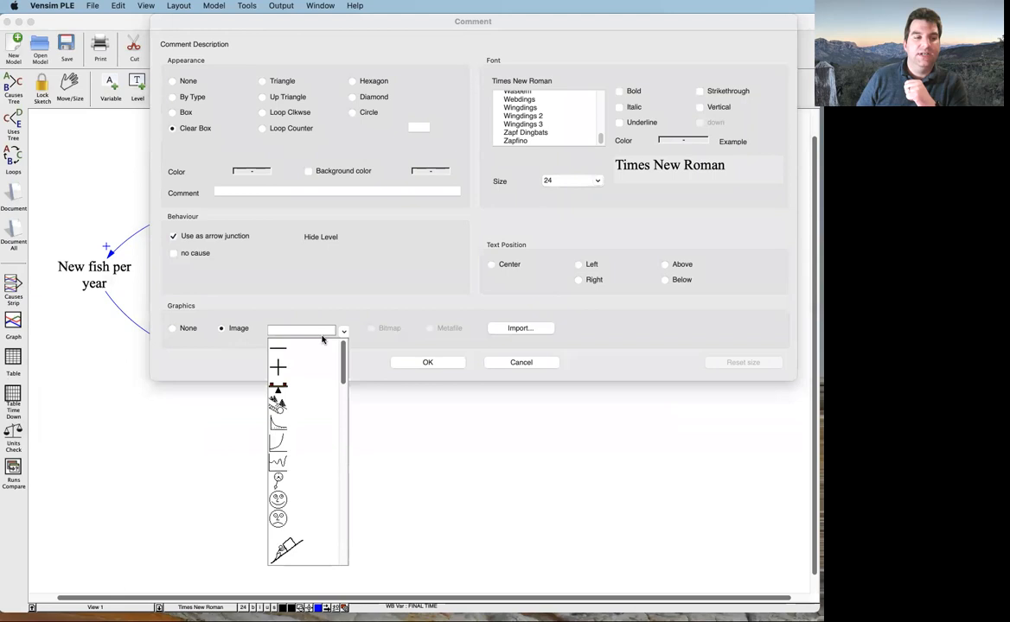
click(314, 351)
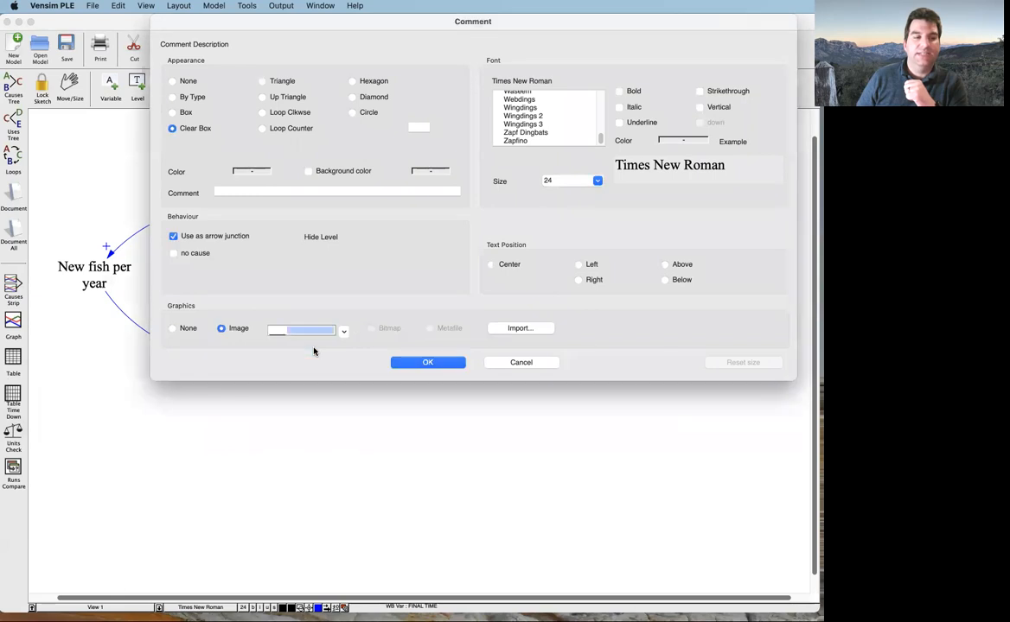
click(263, 113)
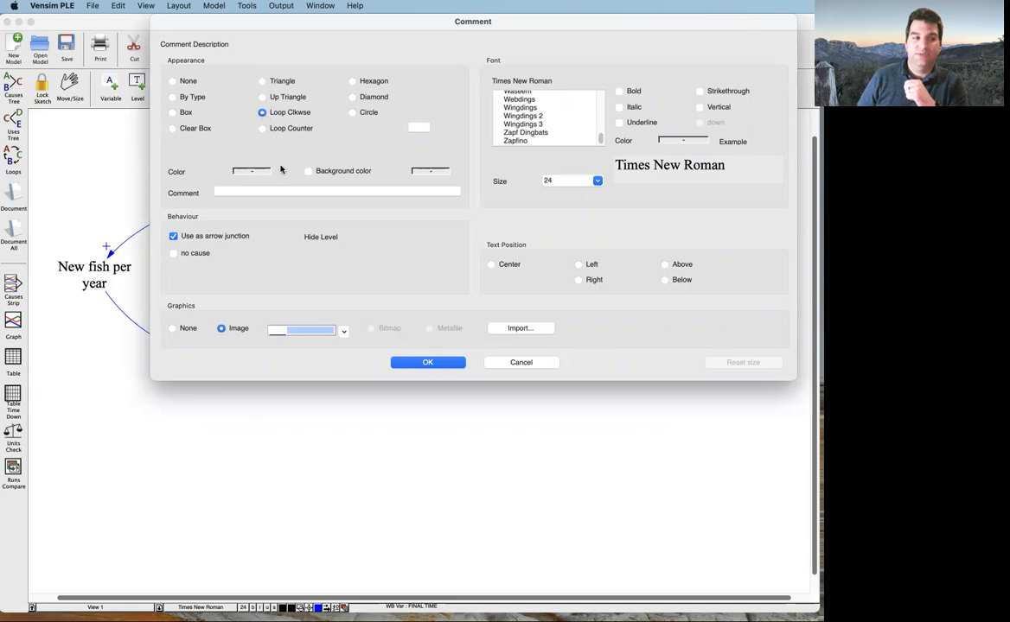
Label the new loop symbol Limitation, place its text above, and color the symbol red
click(285, 193)
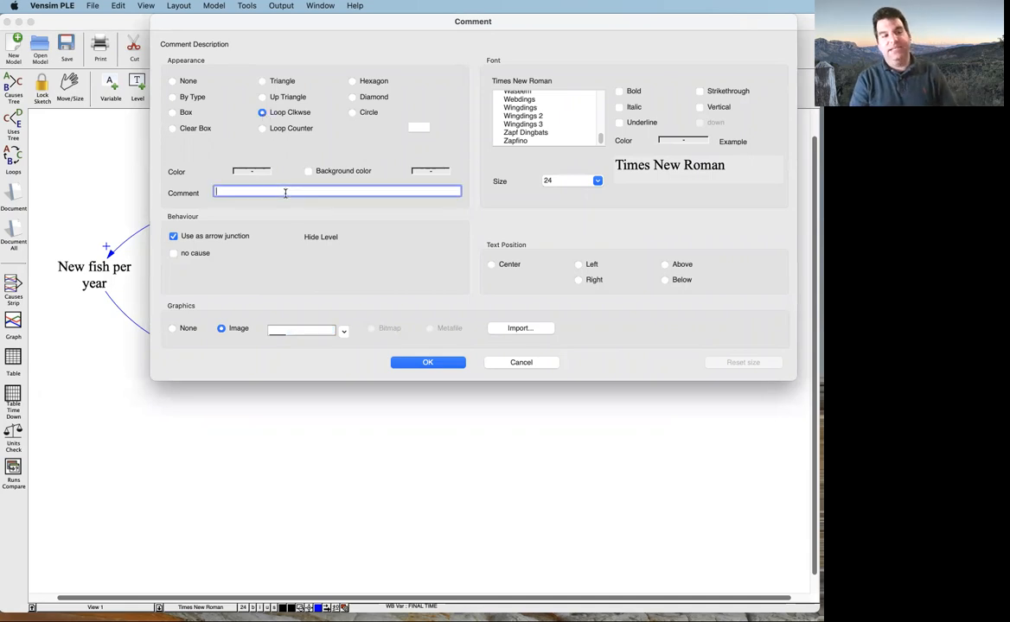
text(Limitation)
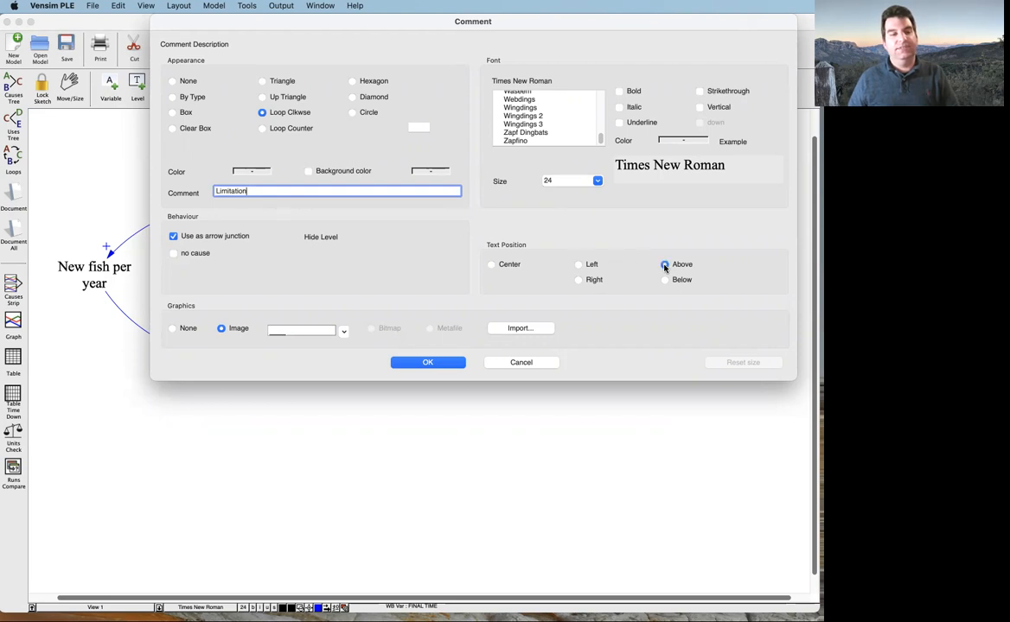
click(252, 171)
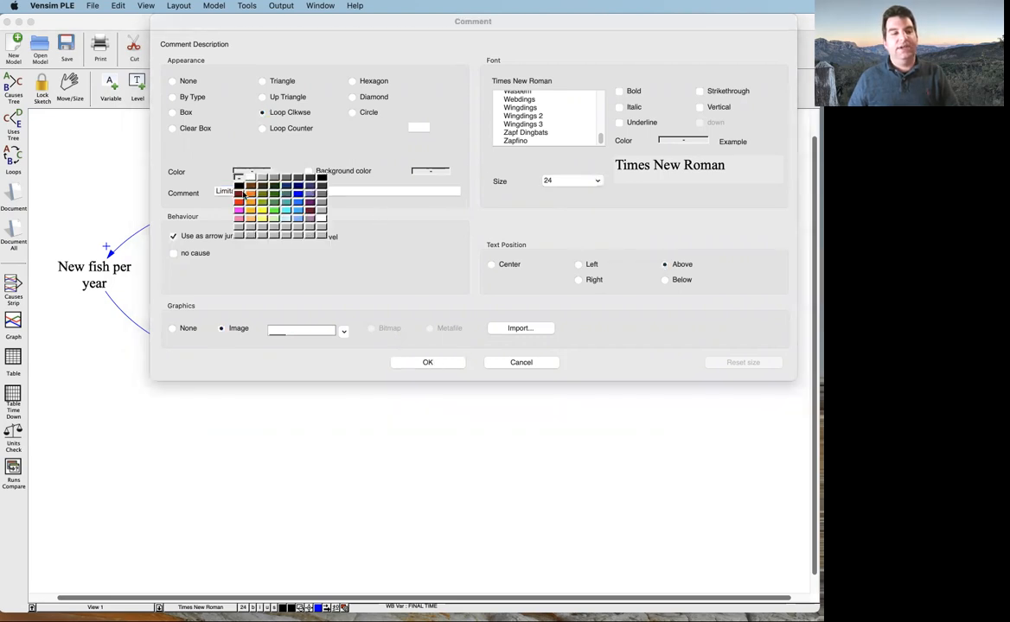
click(239, 203)
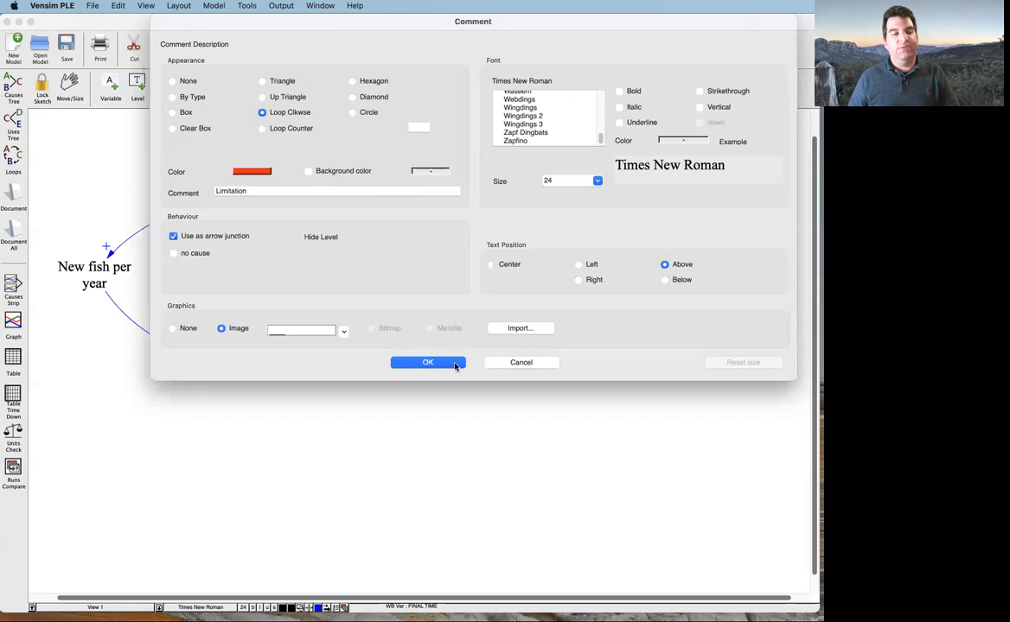
click(427, 363)
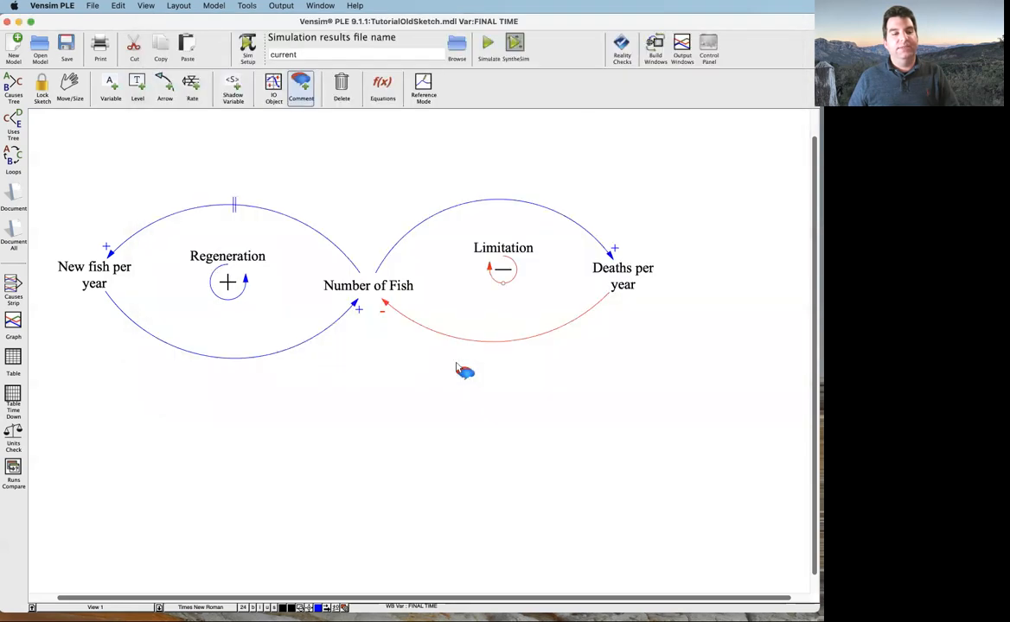
Enlarge the Limitation loop symbol slightly and lower it toward the middle of its loop
click(507, 275)
drag(501, 282, 514, 309)
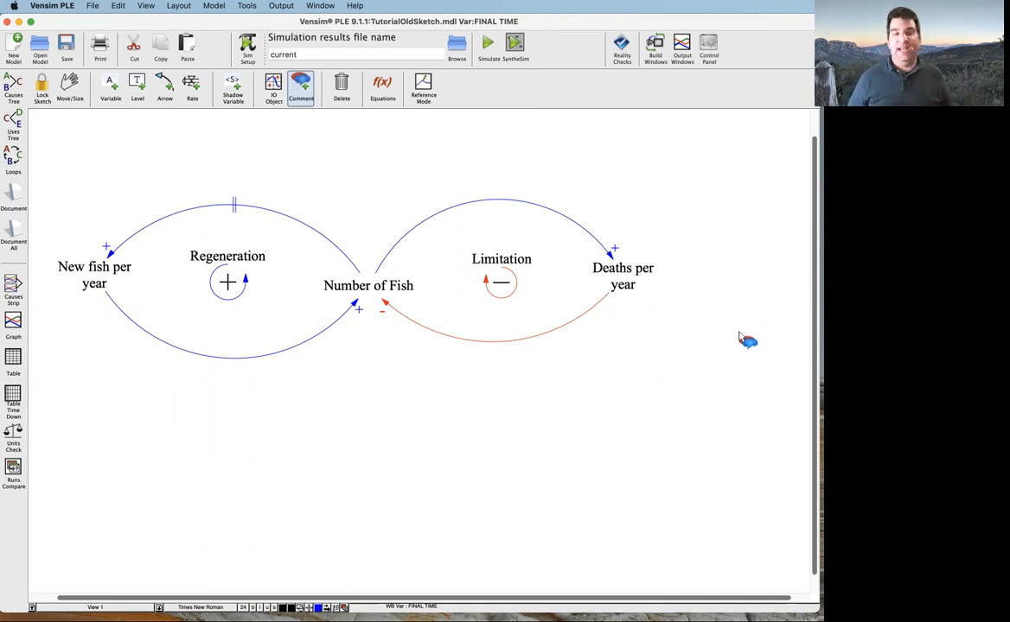
Copy the complete causal loop diagram and paste it into the blank Word document
click(68, 86)
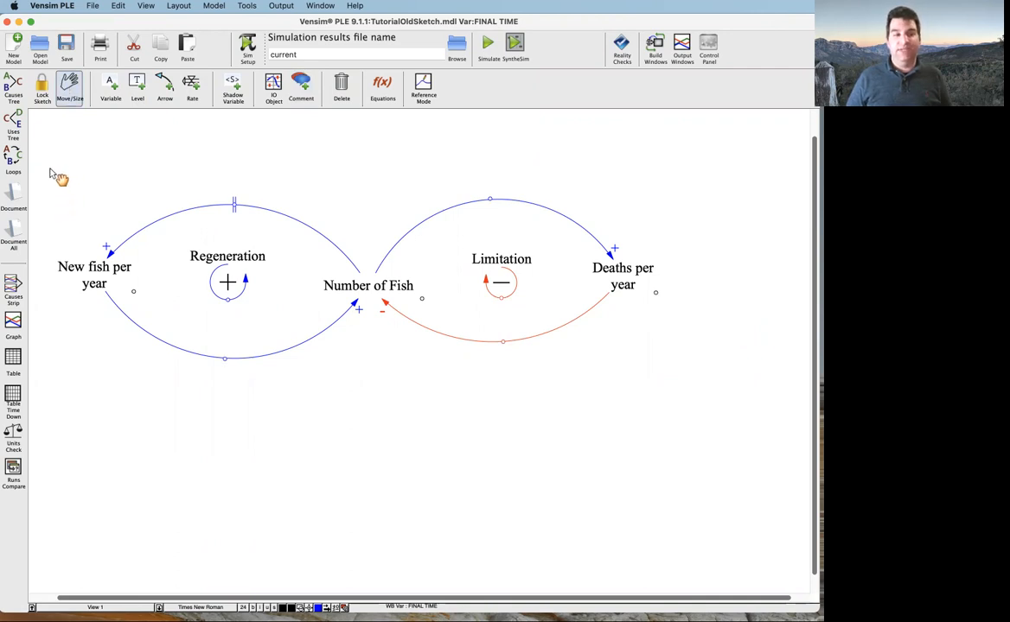
drag(50, 170, 682, 396)
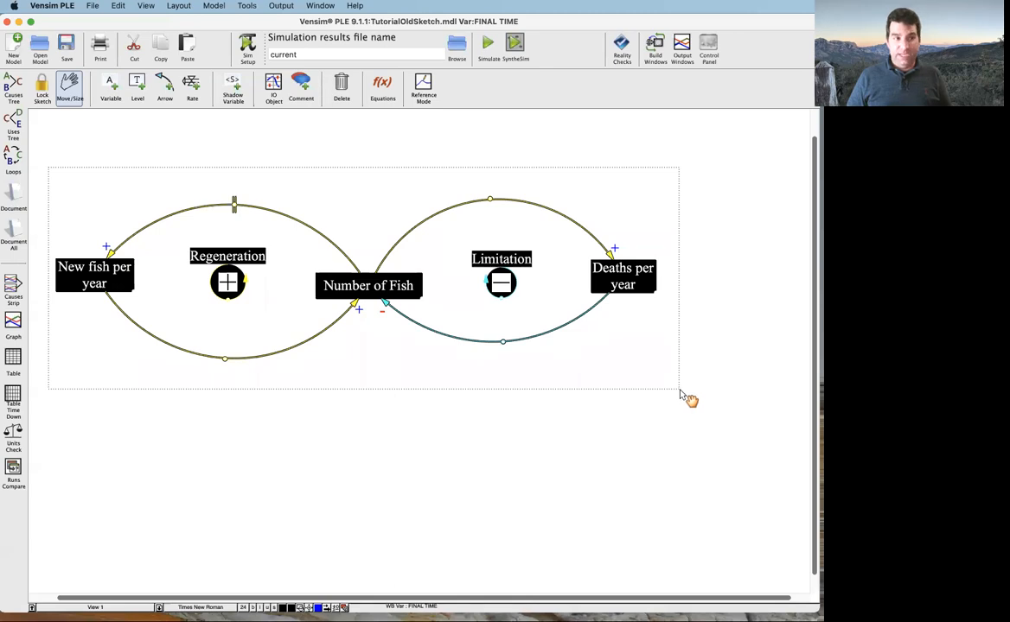
click(163, 52)
click(116, 6)
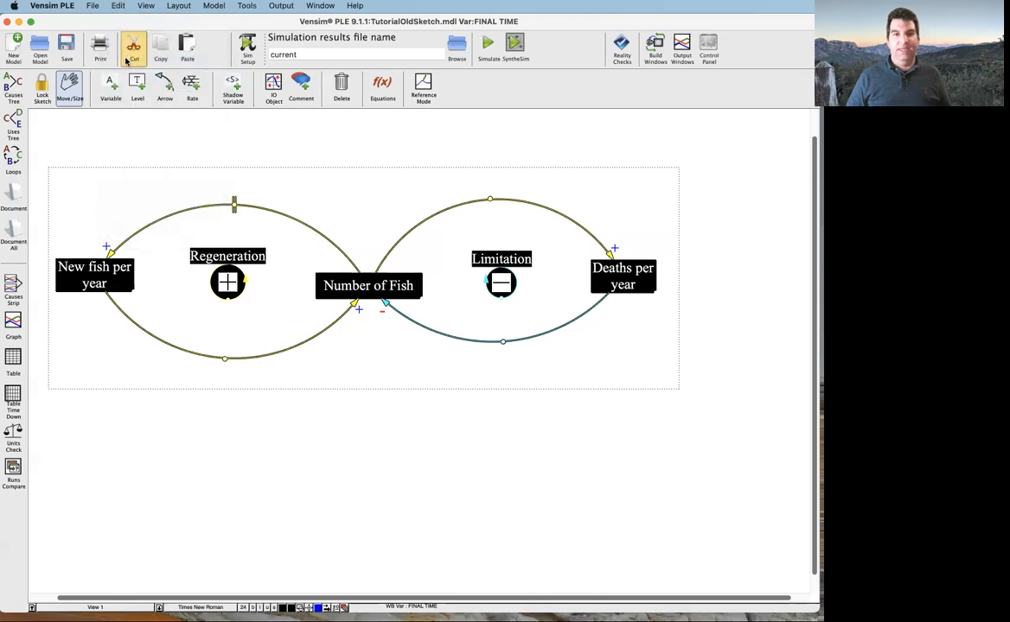
drag(420, 97, 493, 124)
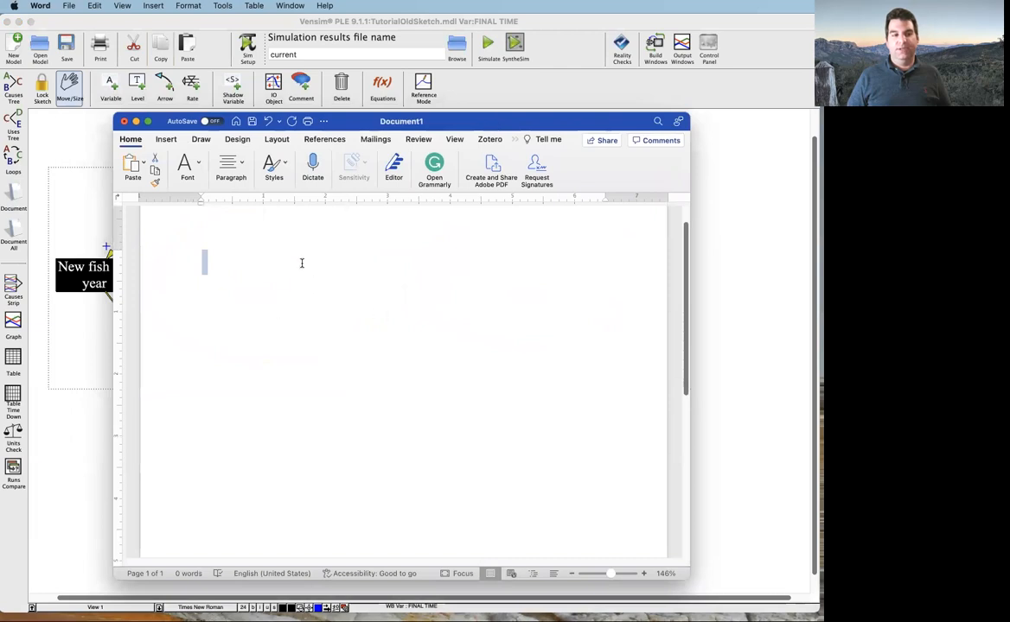
click(95, 6)
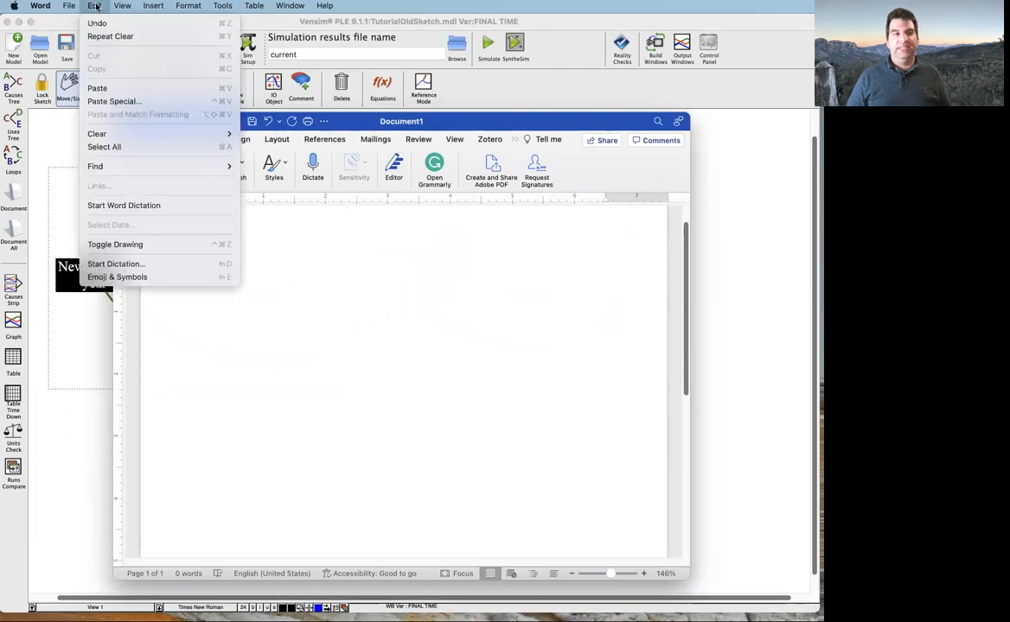
click(119, 87)
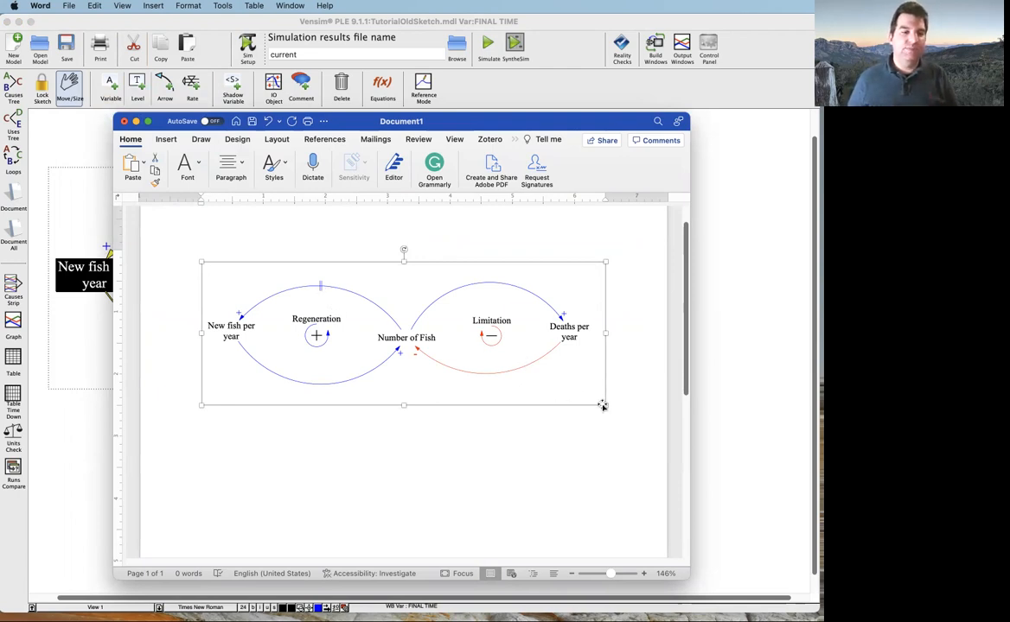
Enlarge the pasted diagram far beyond the page width, and scale it back down to fit on the page
drag(603, 405, 822, 621)
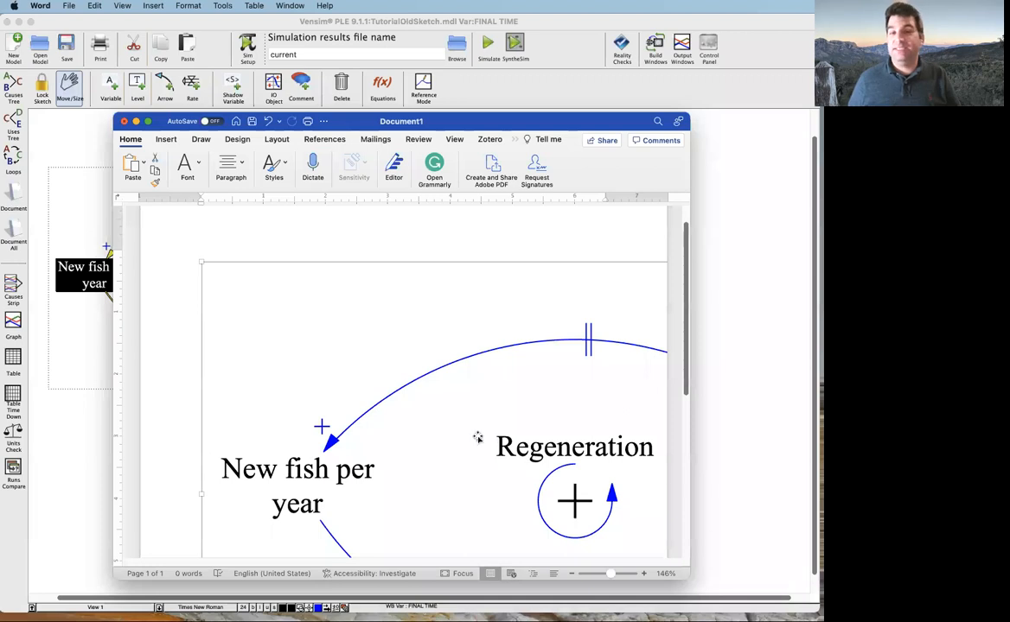
scroll(476, 438, down, 5)
scroll(473, 437, up, 5)
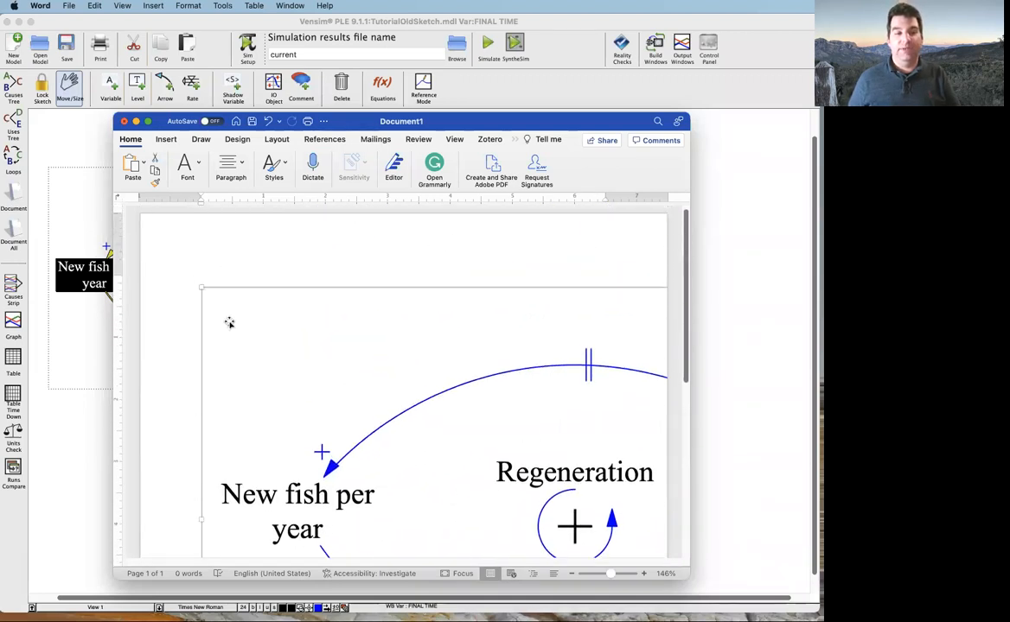
drag(202, 288, 567, 557)
drag(202, 286, 517, 504)
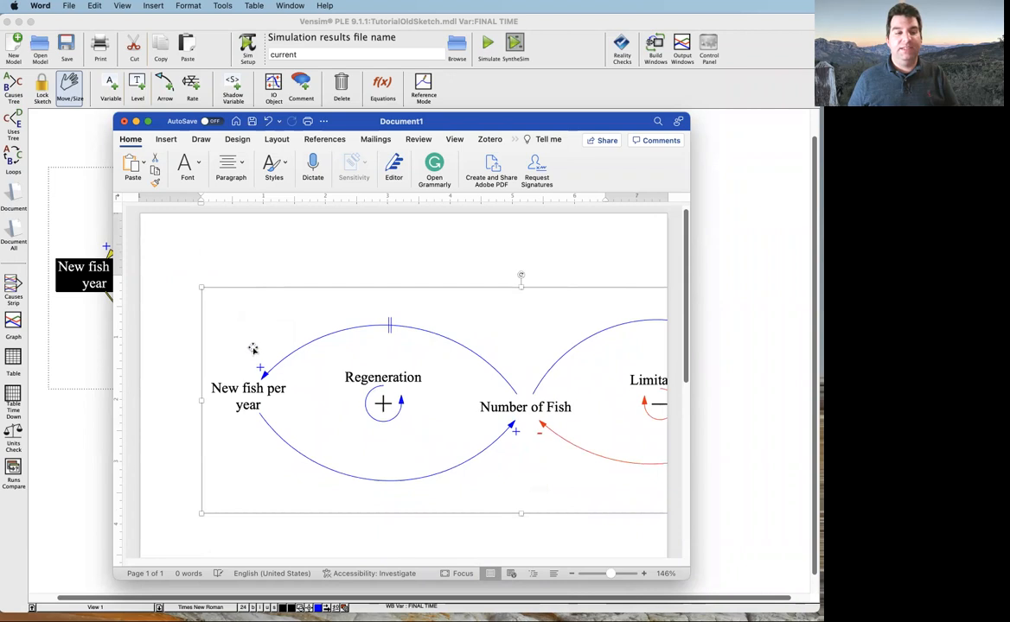
drag(215, 303, 419, 523)
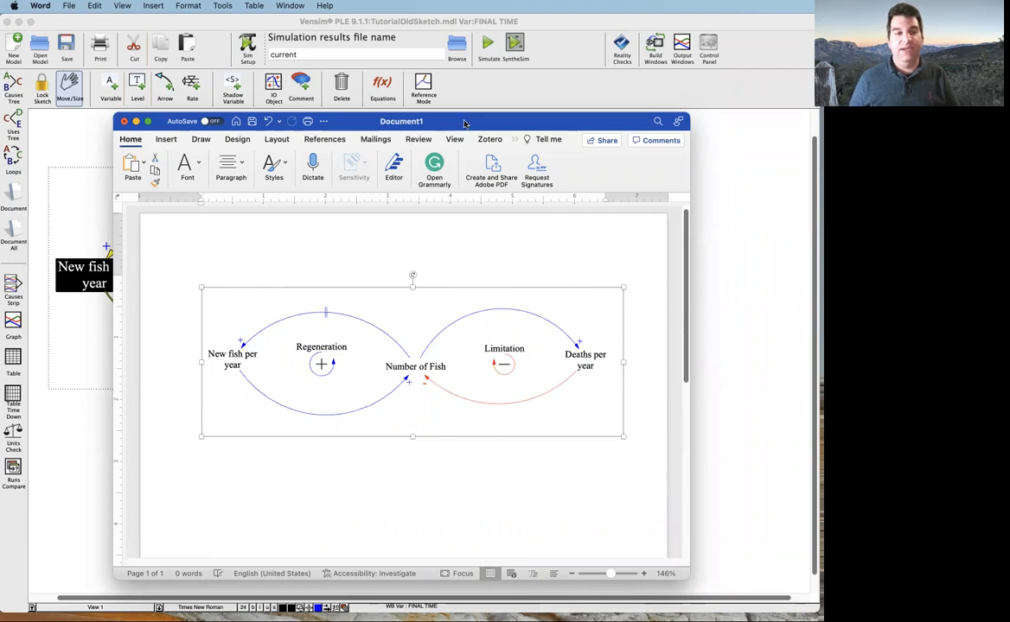
Move the Word document out of the way and switch back to Vensim, clearing the diagram selection
drag(463, 126, 821, 127)
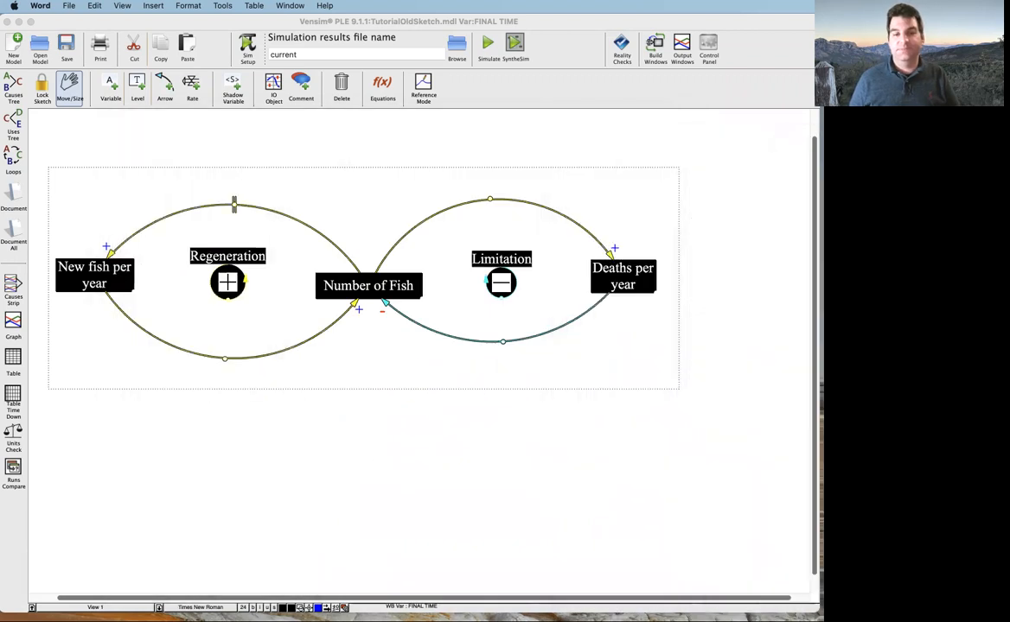
click(481, 458)
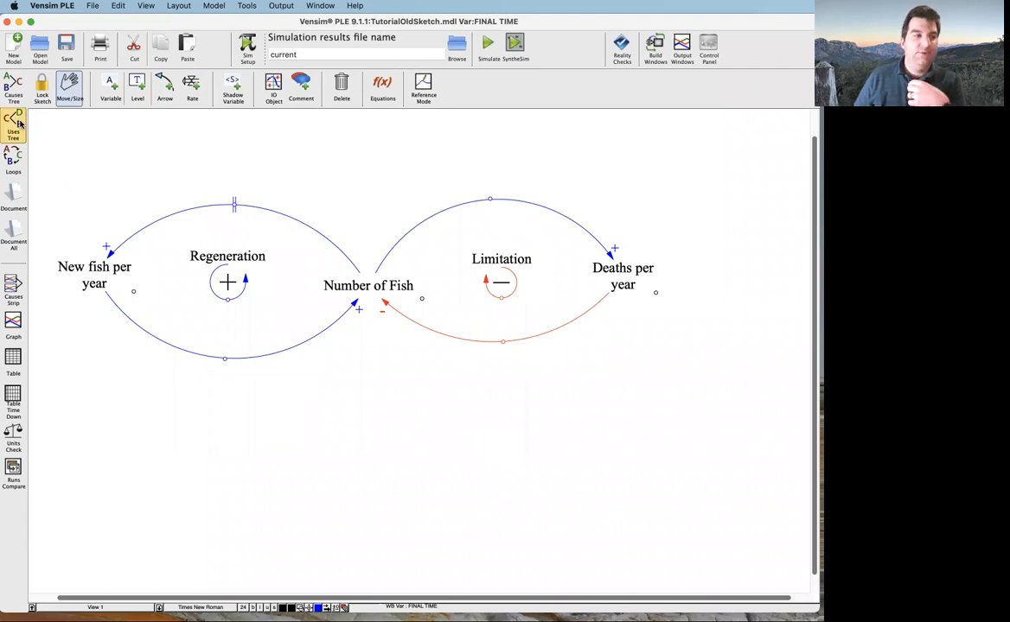
Lock the sketch and try selecting the Regeneration loop with its variables and arrows
click(41, 96)
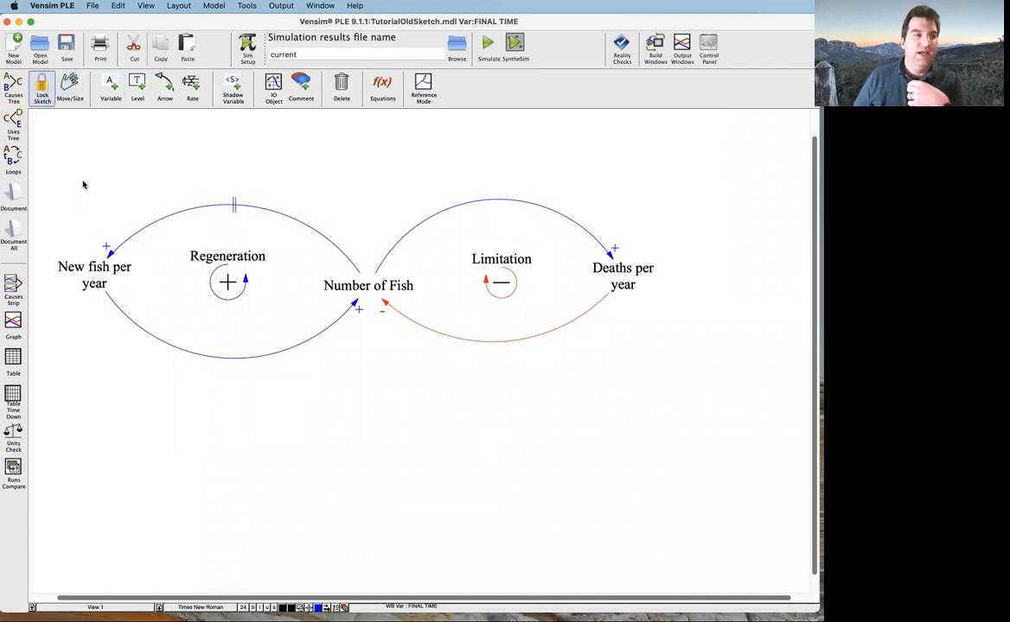
drag(46, 172, 366, 391)
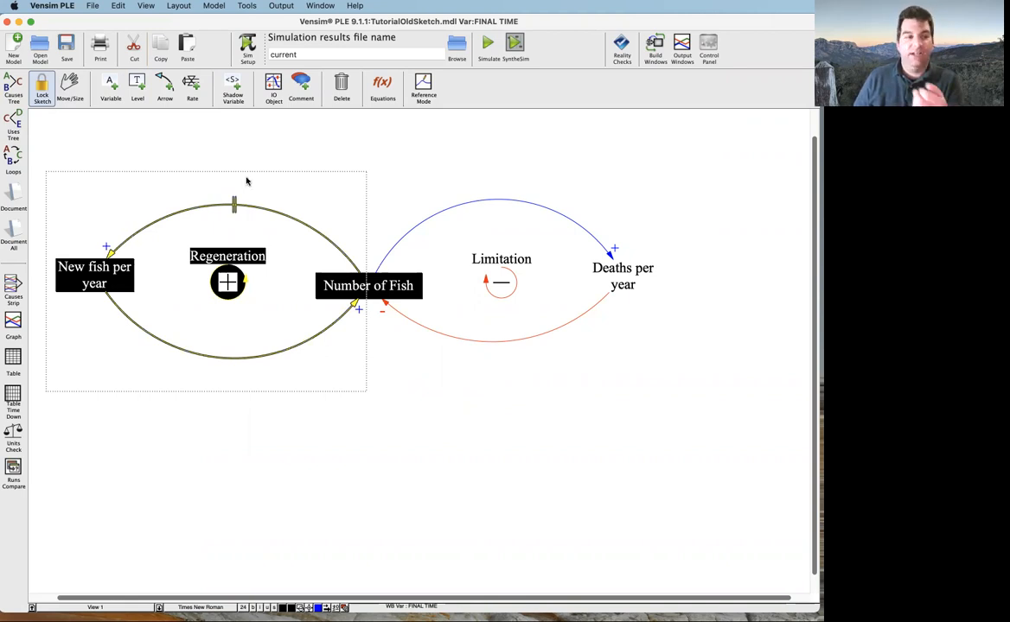
click(134, 130)
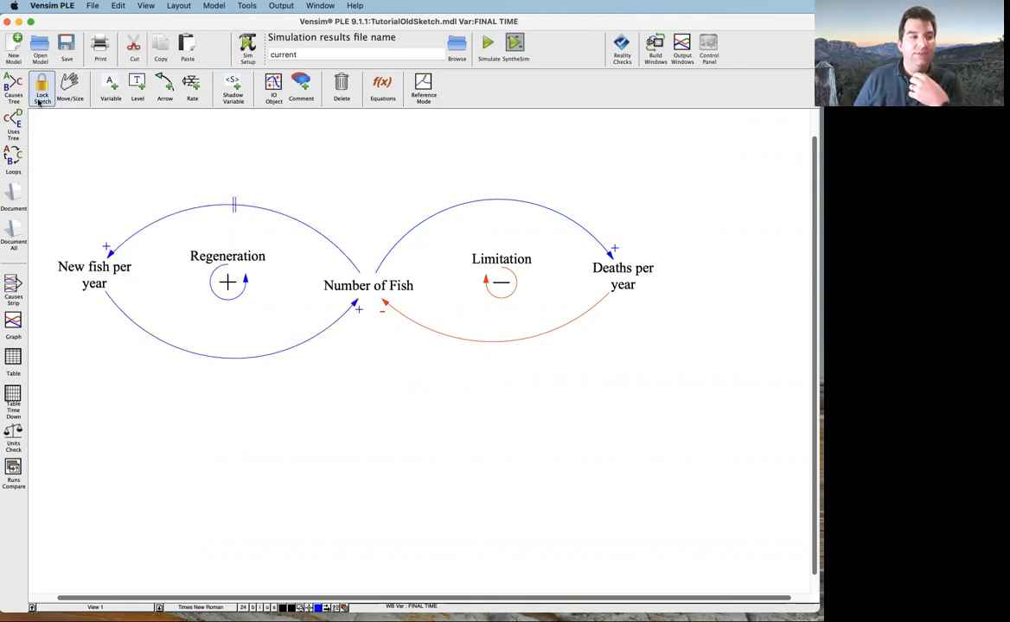
Select the whole Regeneration loop and color its two arrows purple
click(69, 86)
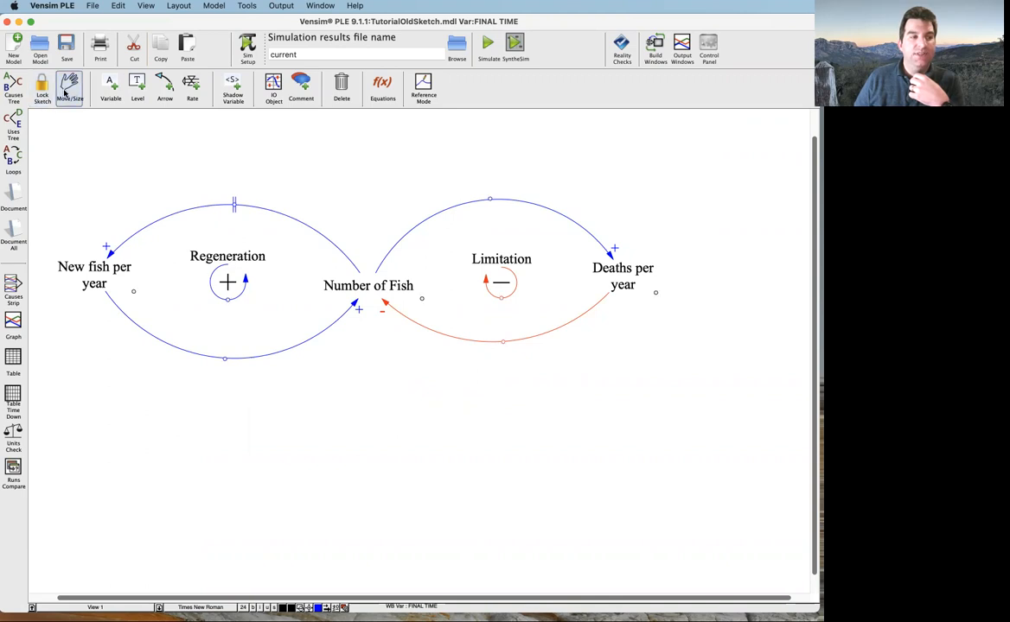
drag(45, 180, 373, 411)
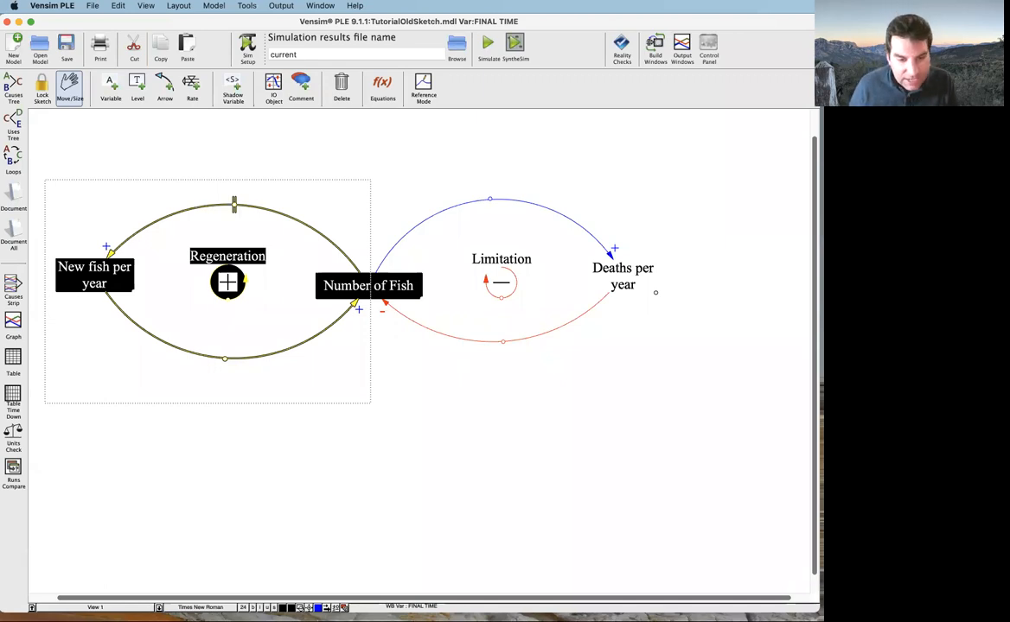
drag(204, 613, 204, 584)
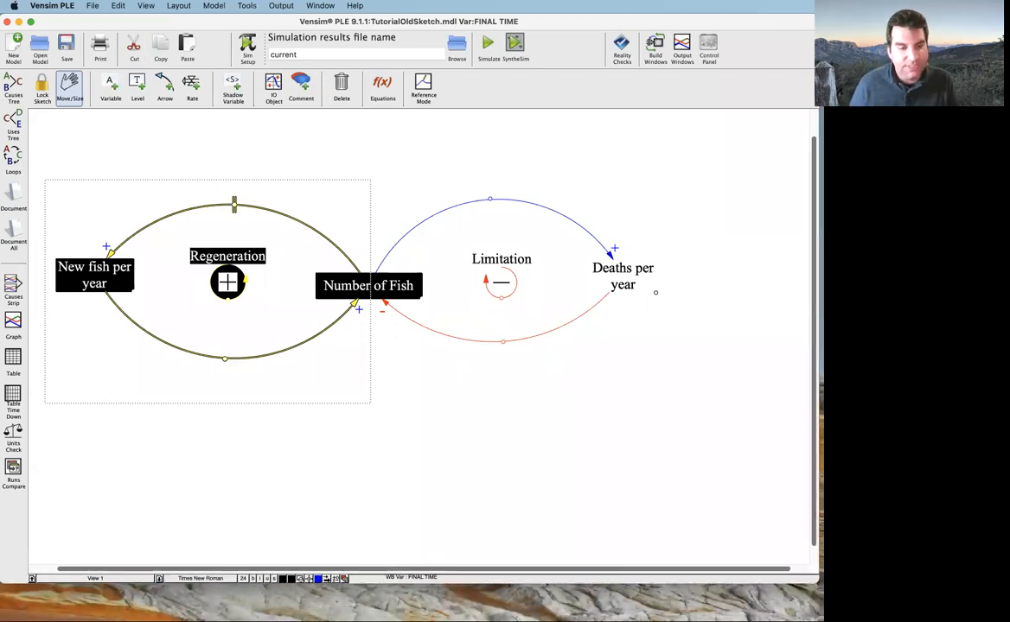
click(318, 580)
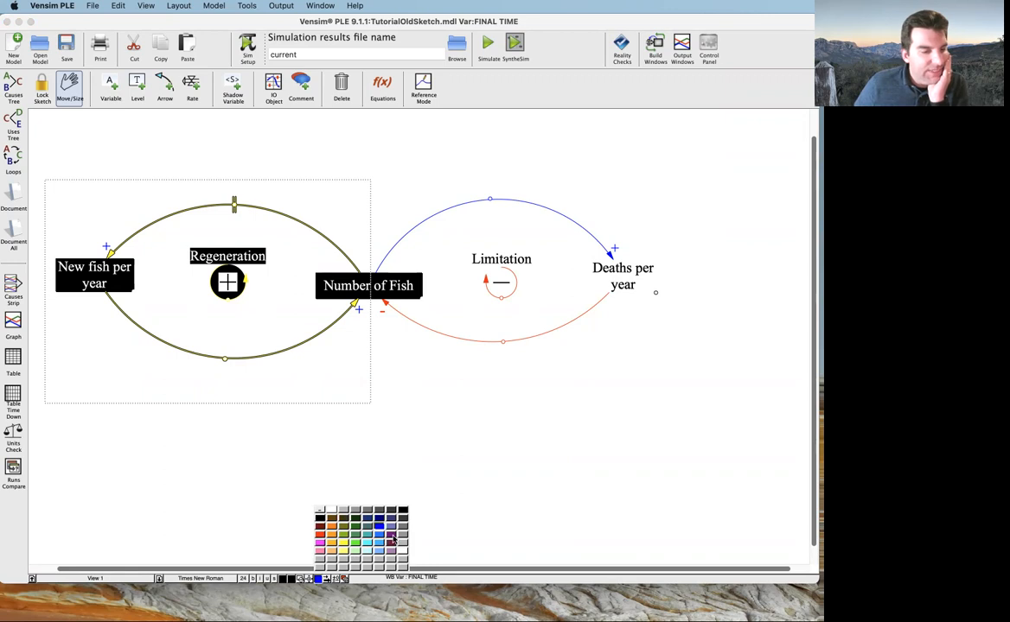
click(393, 539)
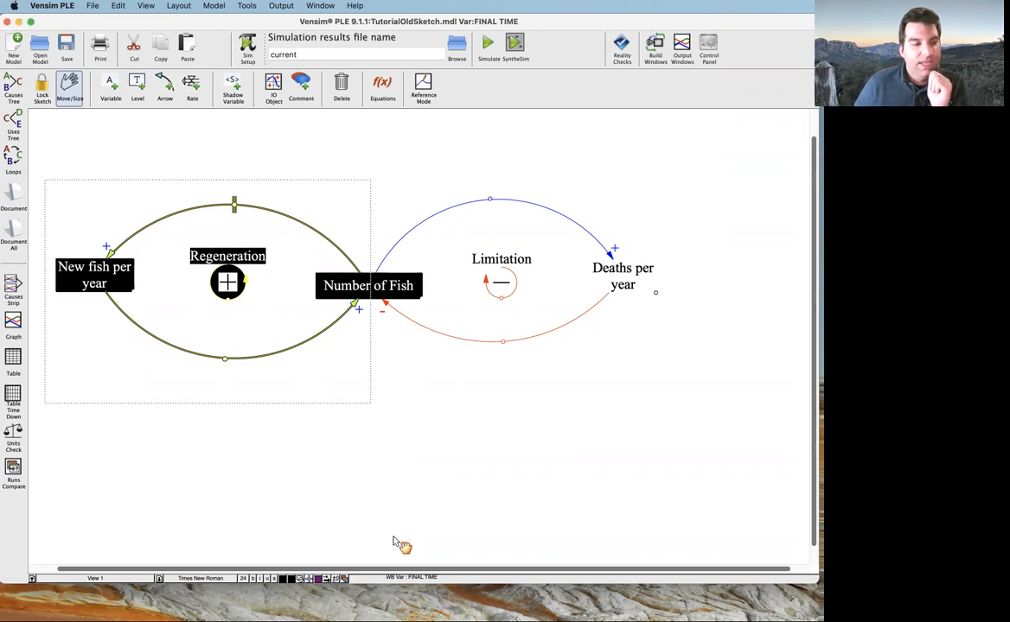
click(273, 447)
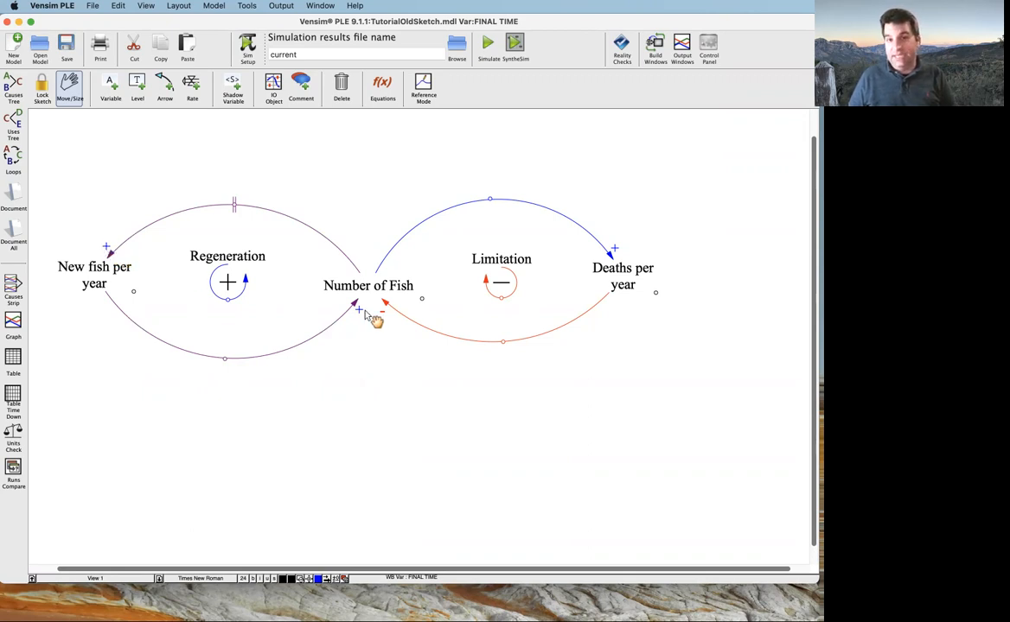
Color the text of the Regeneration label, New fish per year and Number of Fish purple
drag(46, 175, 372, 393)
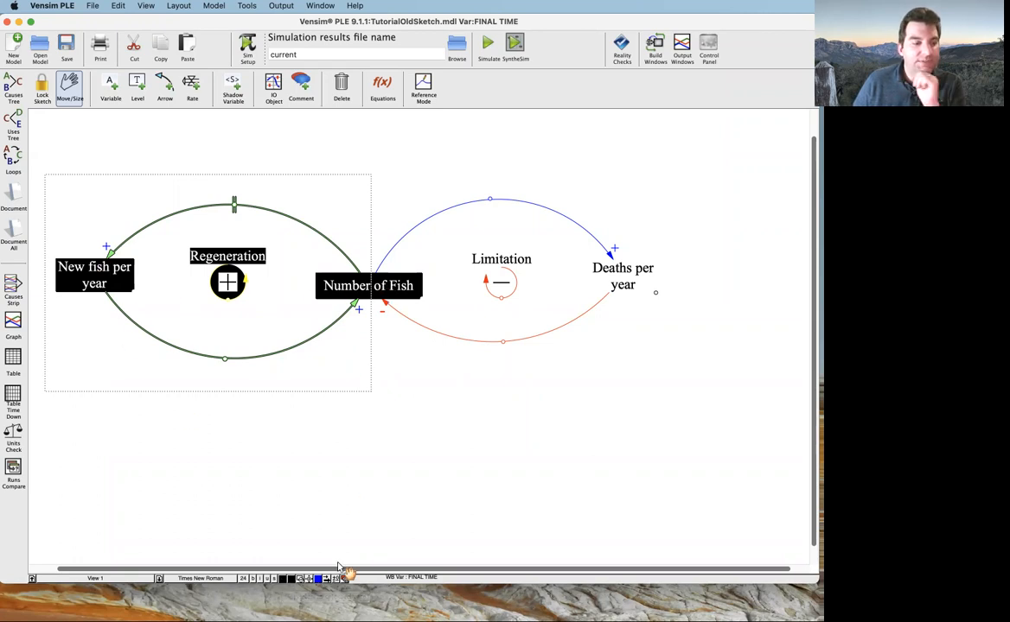
click(281, 579)
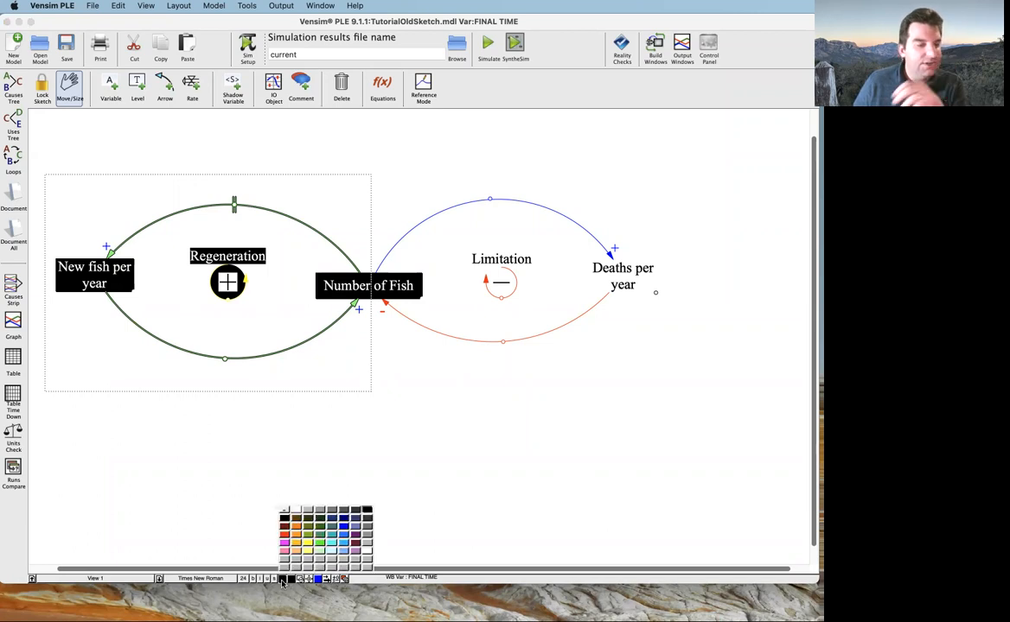
click(355, 540)
click(296, 491)
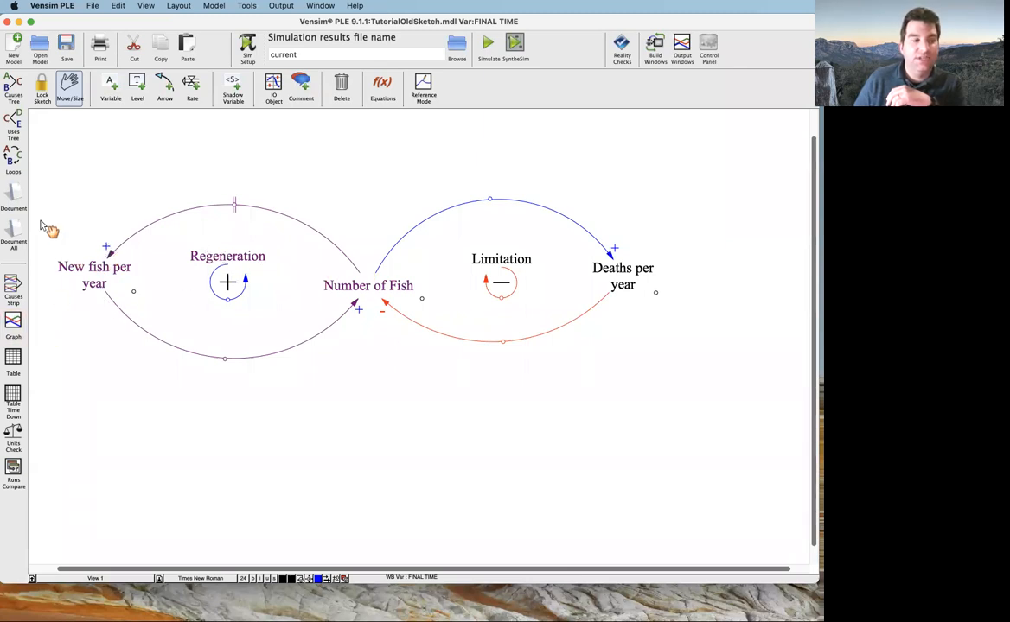
Highlight the variables that still need equations with the Equations tool and return to the Move/Size tool
drag(45, 187, 370, 395)
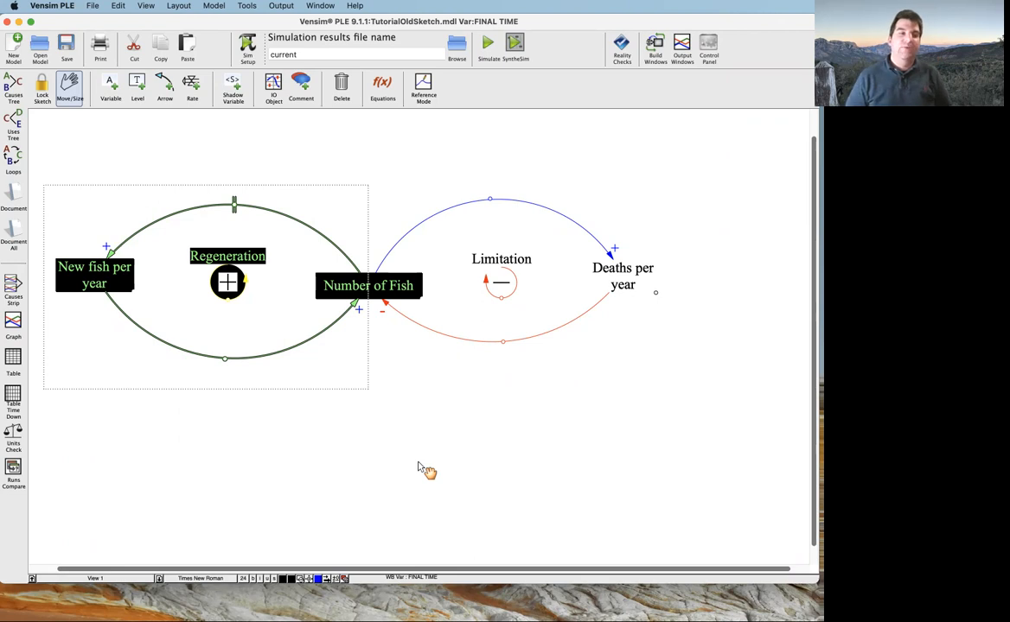
click(391, 83)
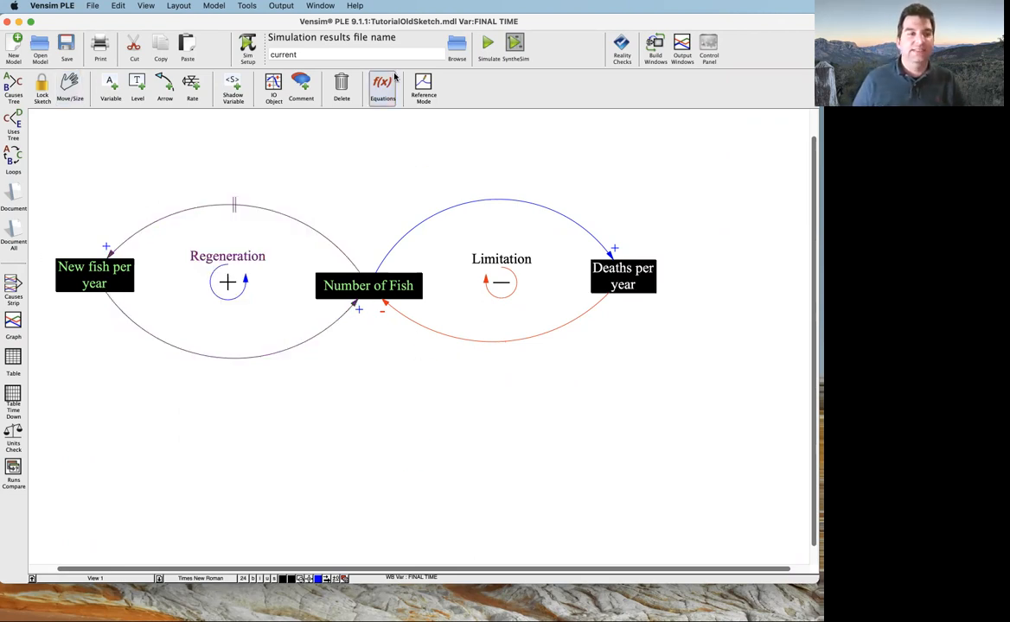
click(41, 84)
click(67, 84)
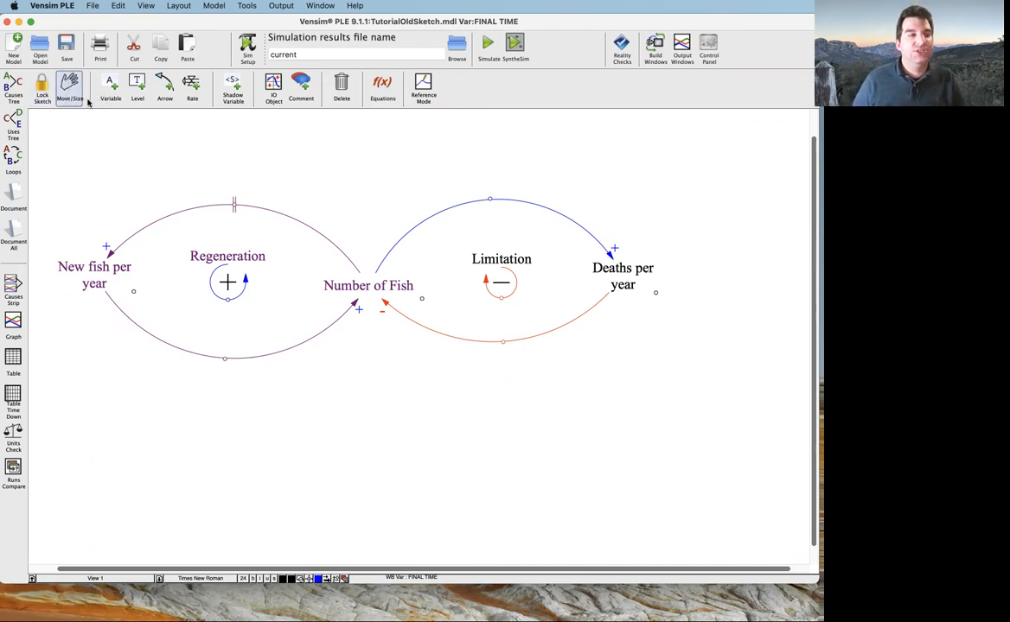
Select the upper arrow of the Regeneration loop and the upper arrow of the Limitation loop alternately
click(236, 208)
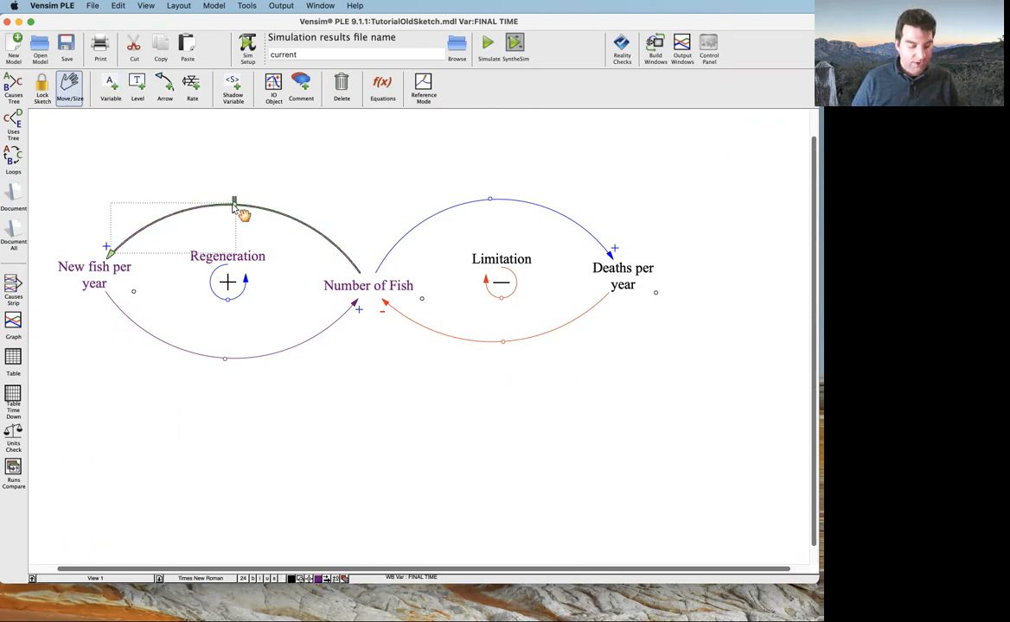
click(499, 207)
click(498, 207)
click(241, 212)
click(237, 209)
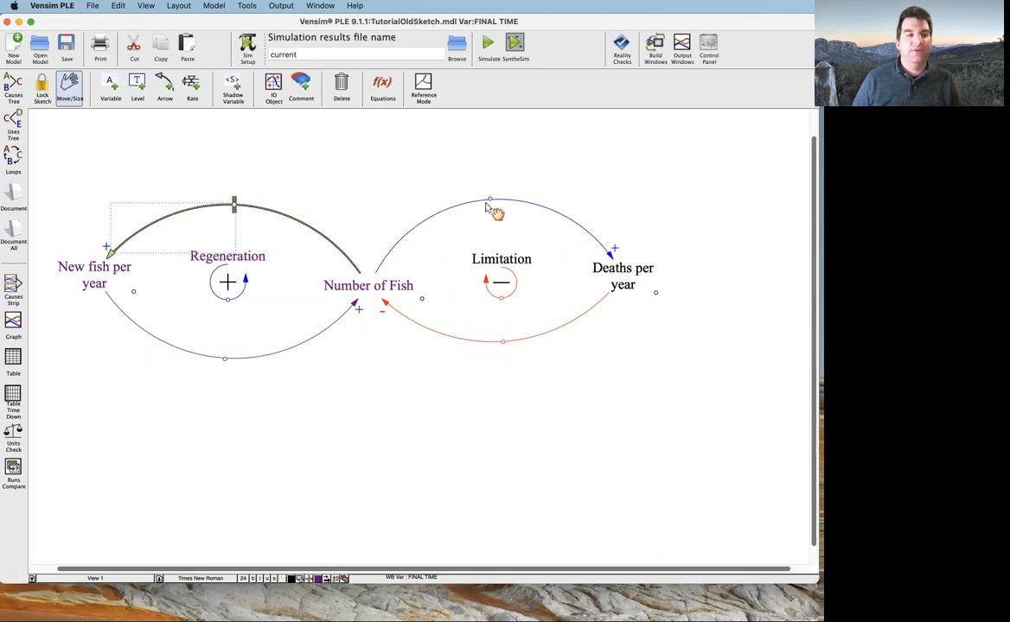
click(499, 207)
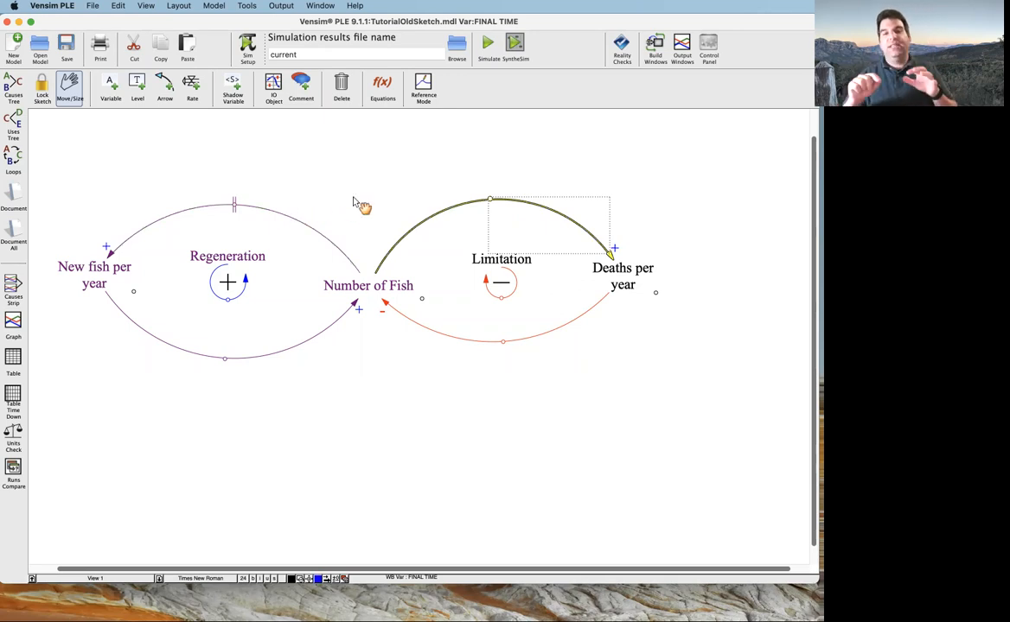
Select the whole Regeneration loop with its variables, label and arrows, and clear the selection
click(200, 171)
drag(49, 159, 374, 386)
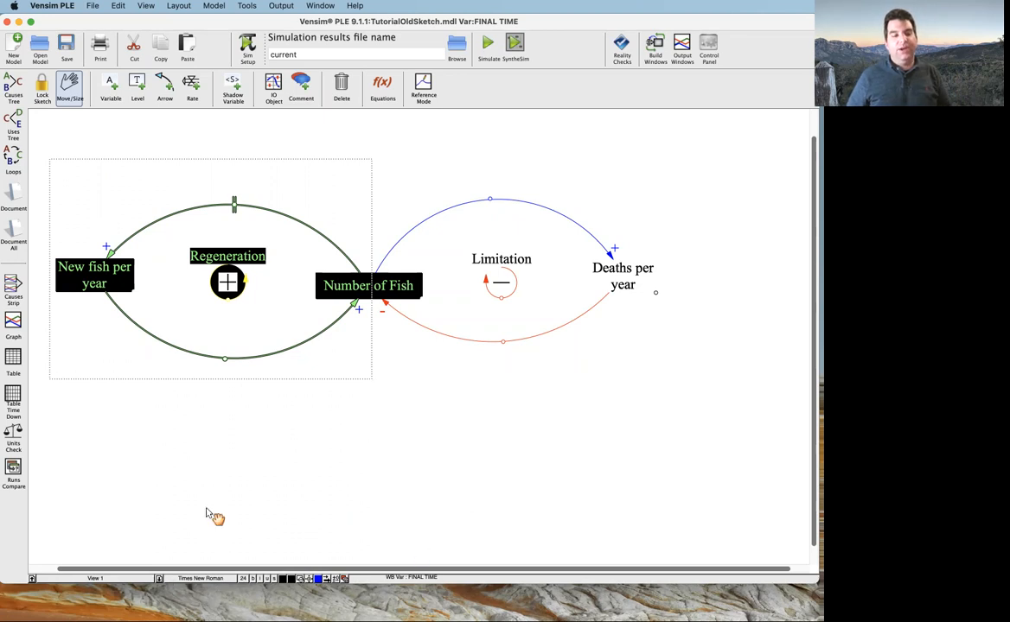
click(426, 478)
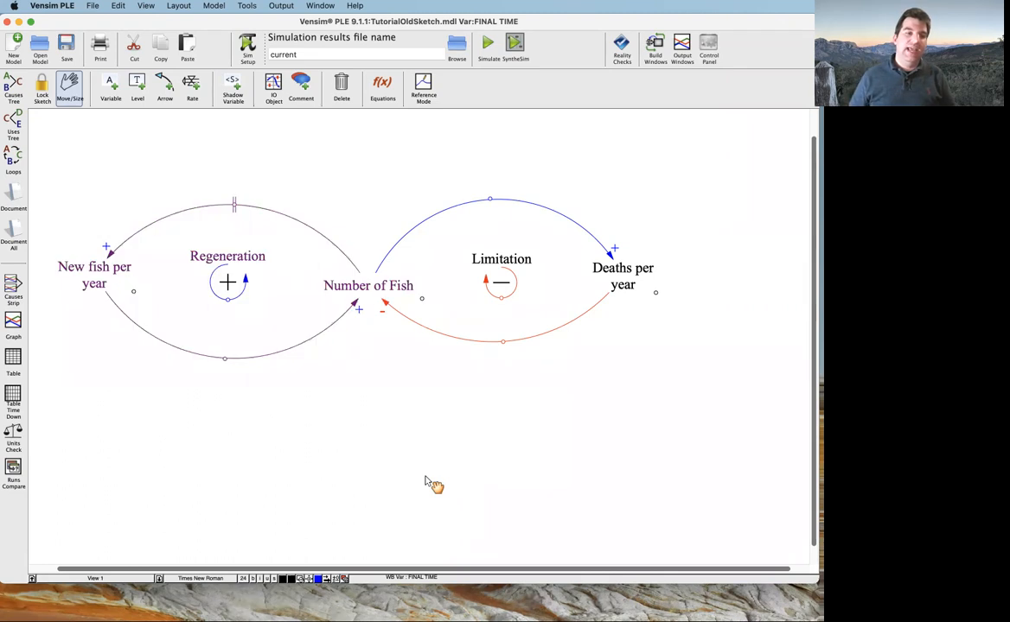